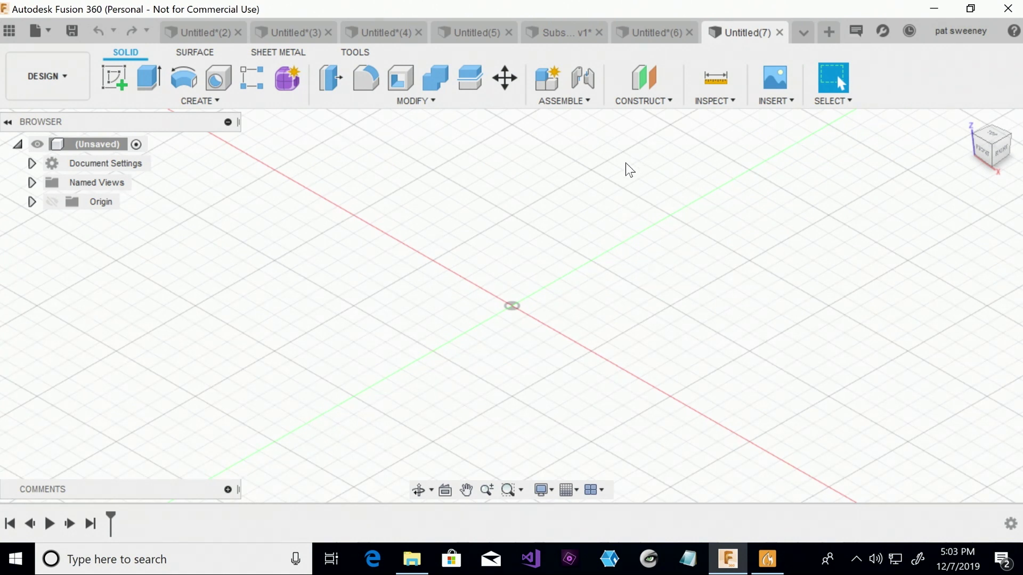
# Start a sketch on the ground plane and place text reading 'Subscribe'
pyautogui.click(121, 78)
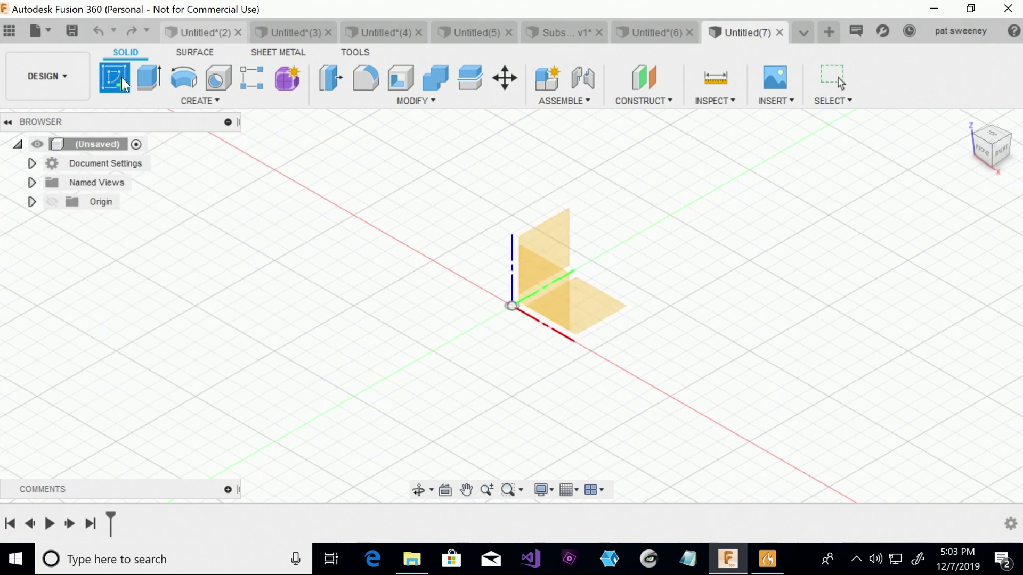
pyautogui.click(586, 308)
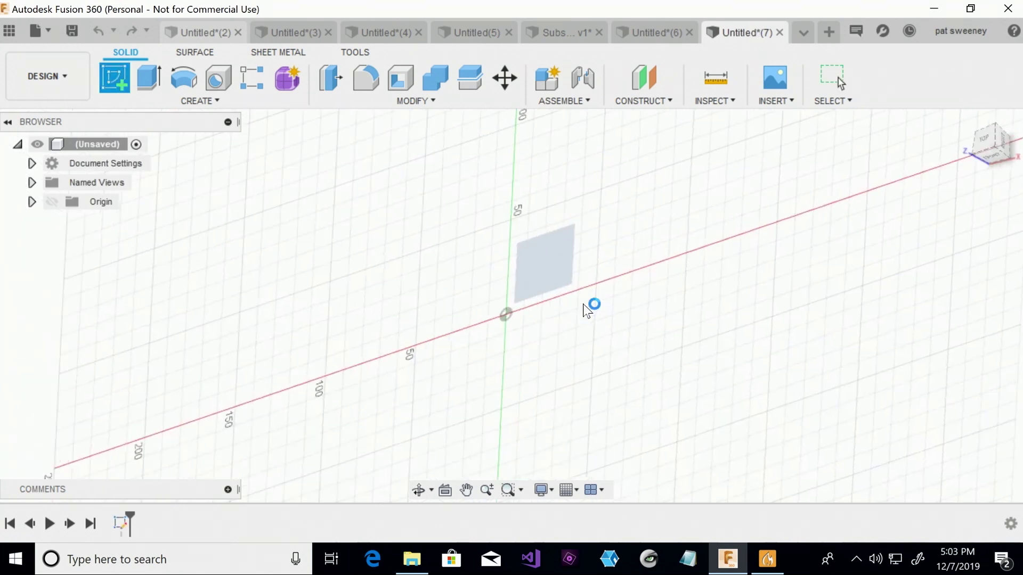
pyautogui.click(213, 103)
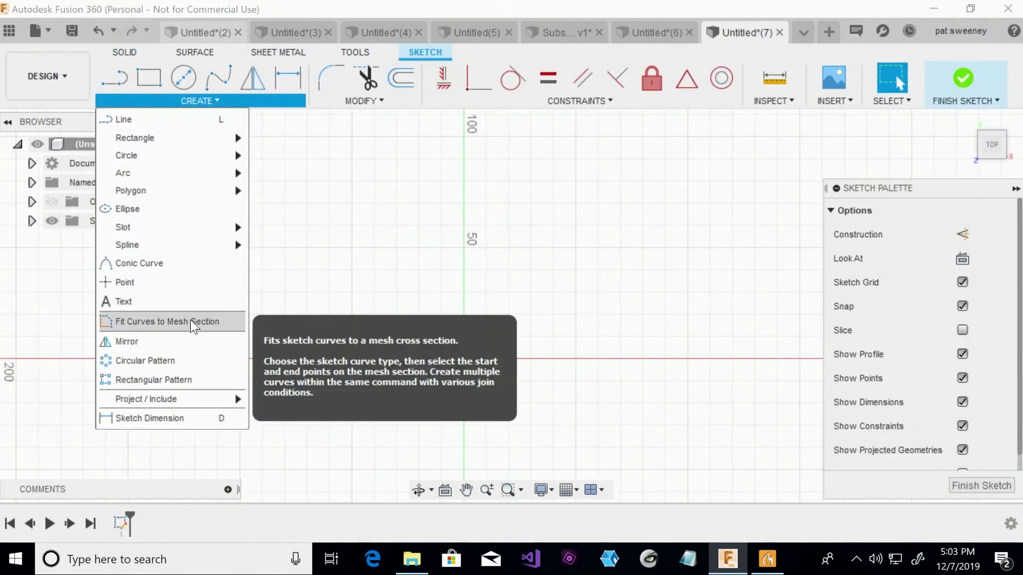
pyautogui.click(176, 301)
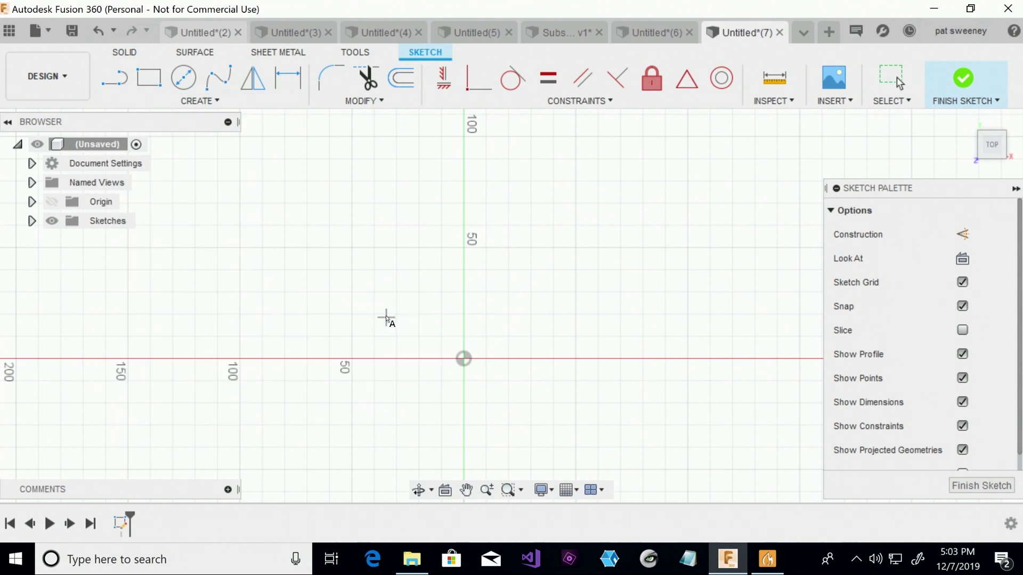
pyautogui.click(352, 291)
pyautogui.write('Su')
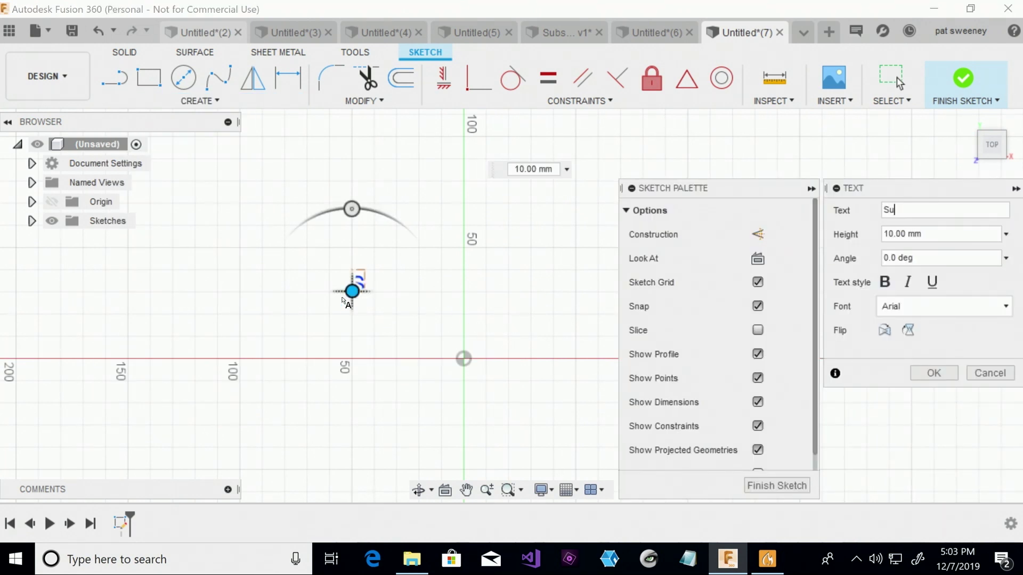
pyautogui.write('bscribe')
# Set the text height to 35 mm, move it over the origin and finish the sketch
pyautogui.press('Tab')
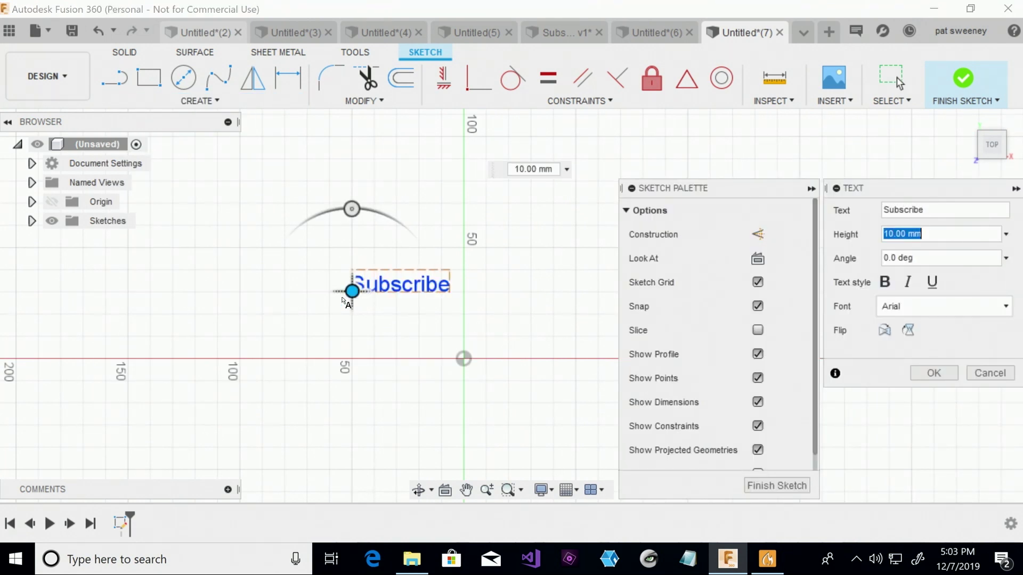
pyautogui.write('35')
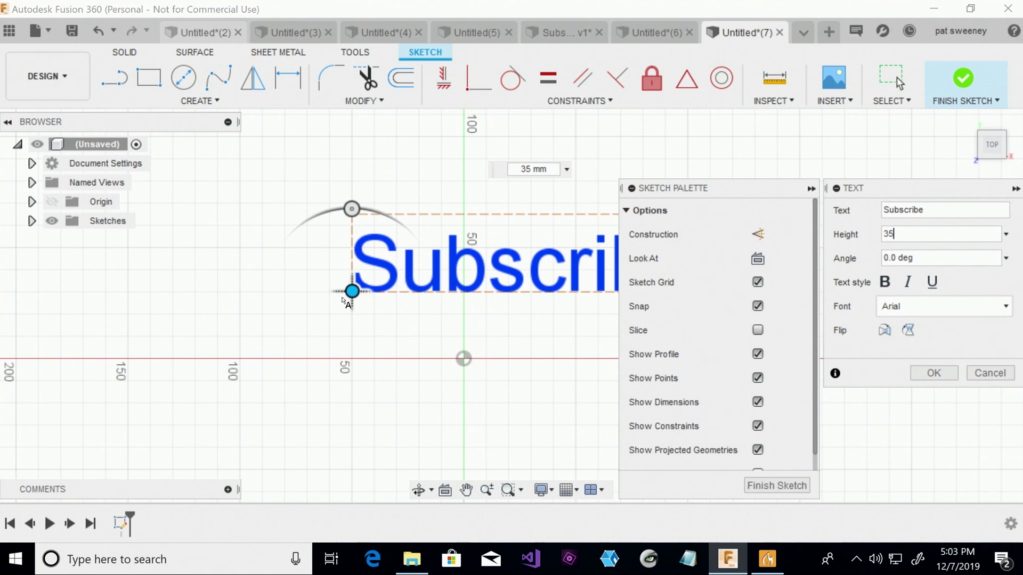
pyautogui.press('Return')
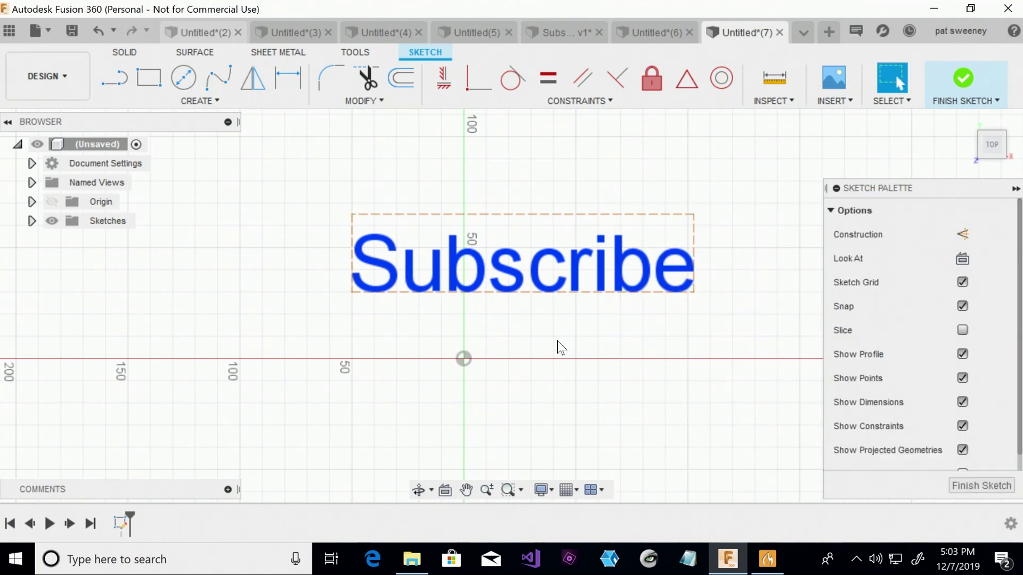
pyautogui.moveTo(513, 285); pyautogui.dragTo(464, 370)
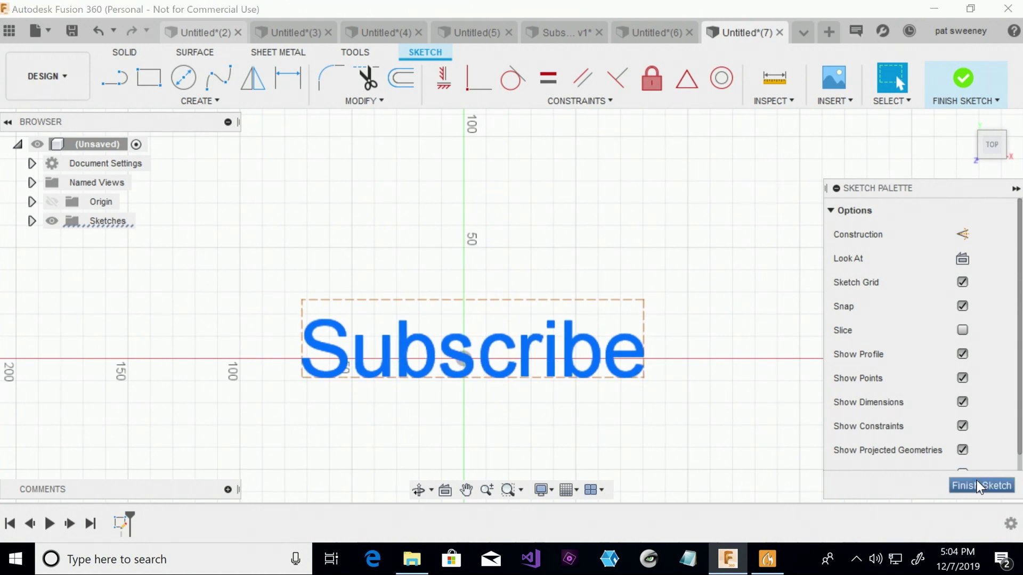
pyautogui.click(977, 487)
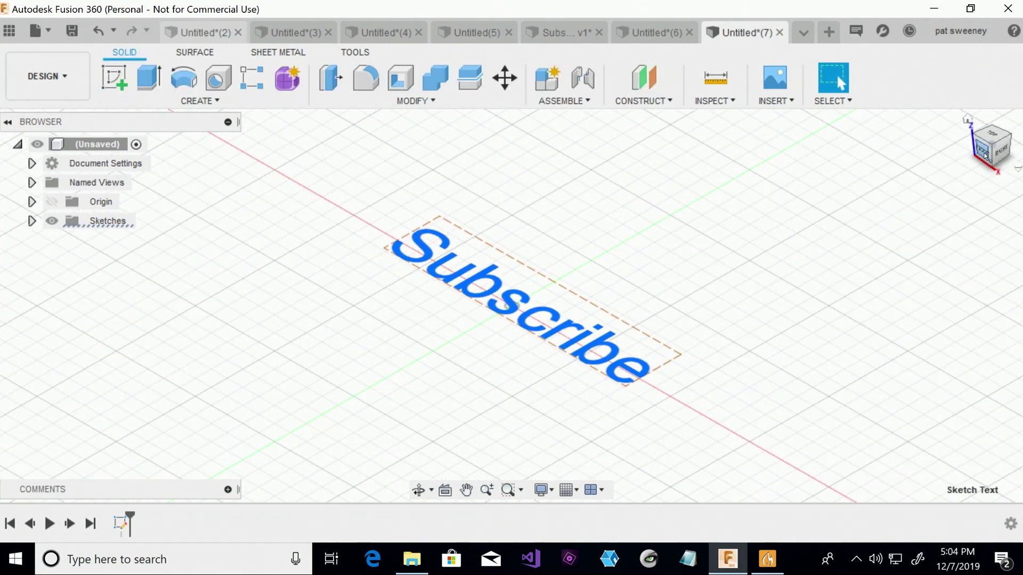
# Extrude the Subscribe text profile -1 mm into a new solid body
pyautogui.click(985, 154)
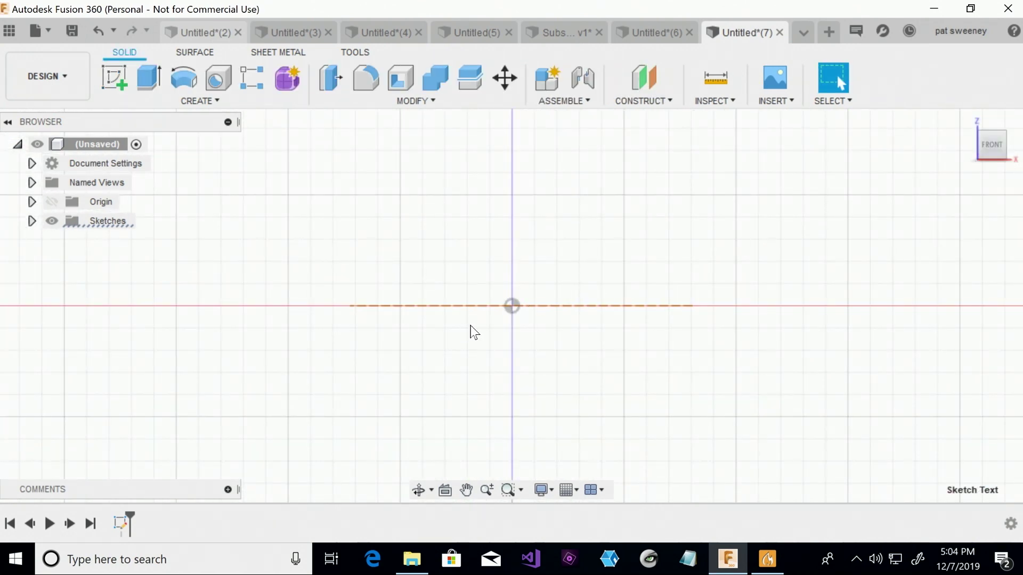
pyautogui.press('e')
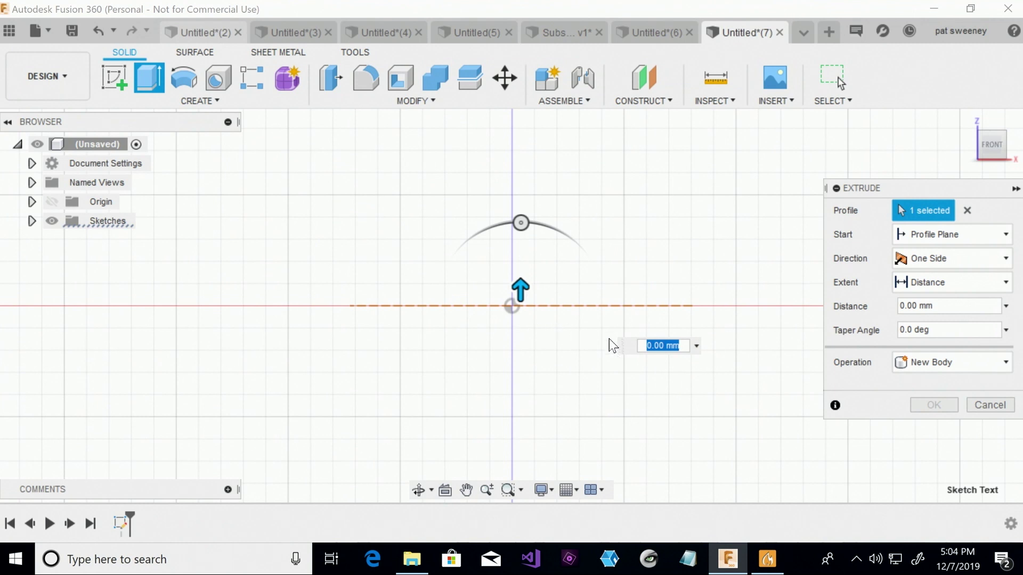
pyautogui.write('-')
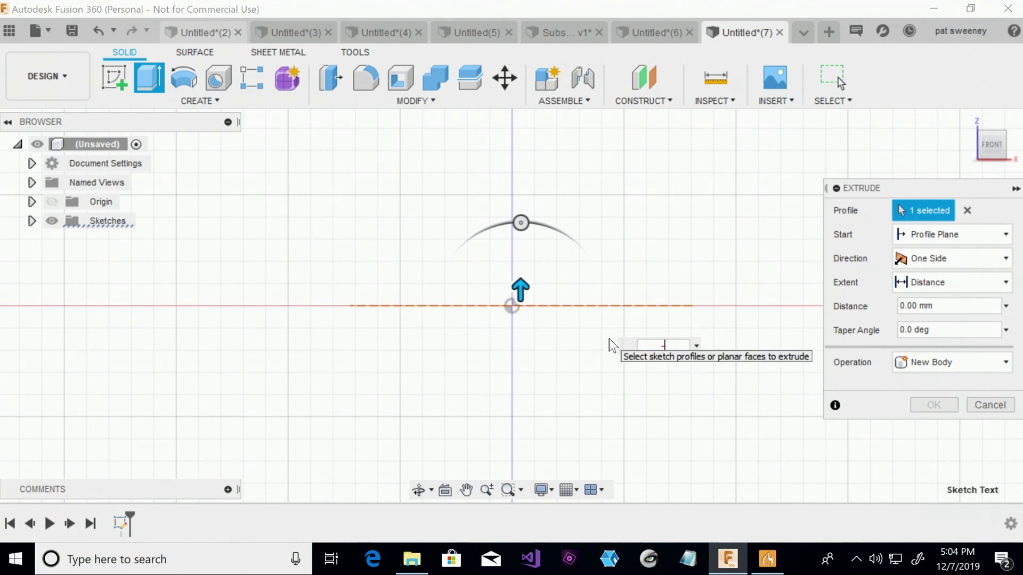
pyautogui.write('1')
pyautogui.press('Return')
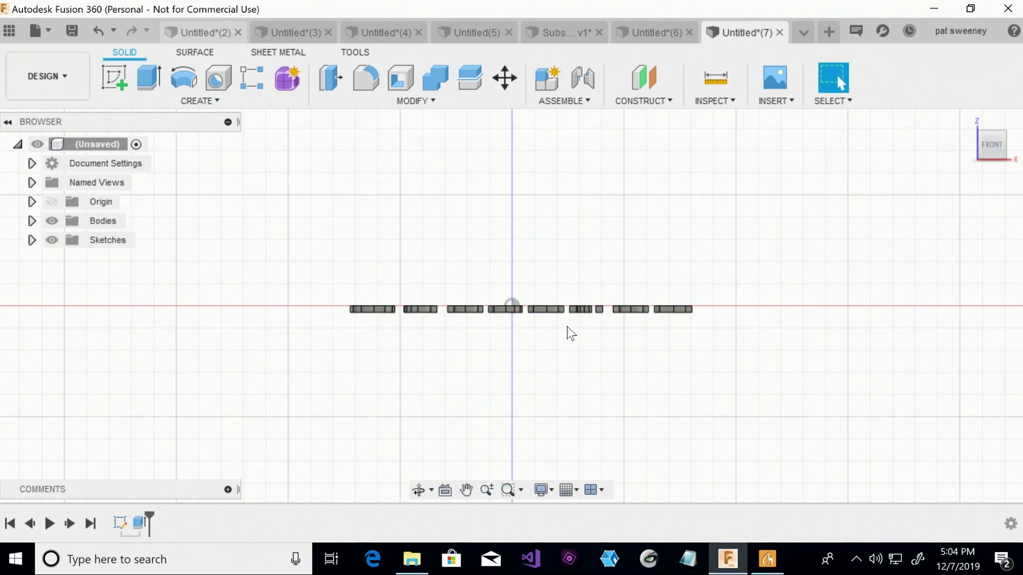
pyautogui.click(419, 490)
pyautogui.moveTo(513, 289); pyautogui.dragTo(513, 377)
pyautogui.click(47, 77)
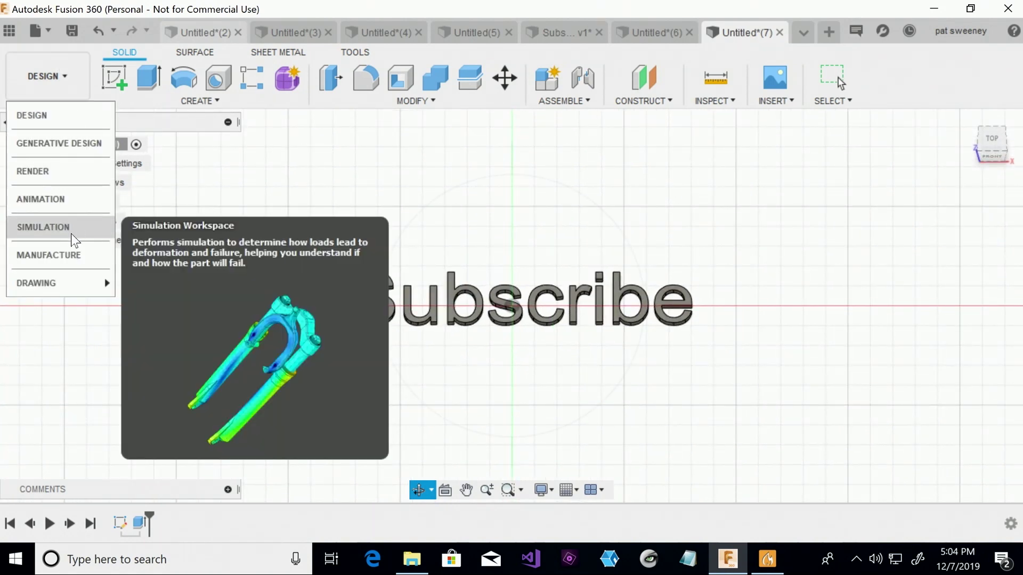
# In the Manufacture workspace, start a 2D Contour from the top view and begin defining a new mill tool
pyautogui.click(68, 258)
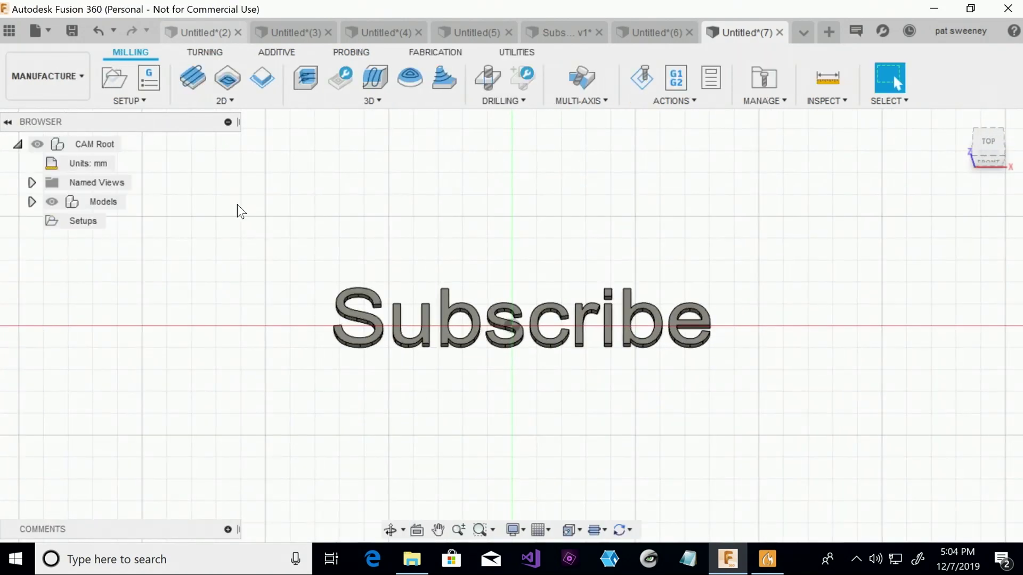
pyautogui.click(989, 145)
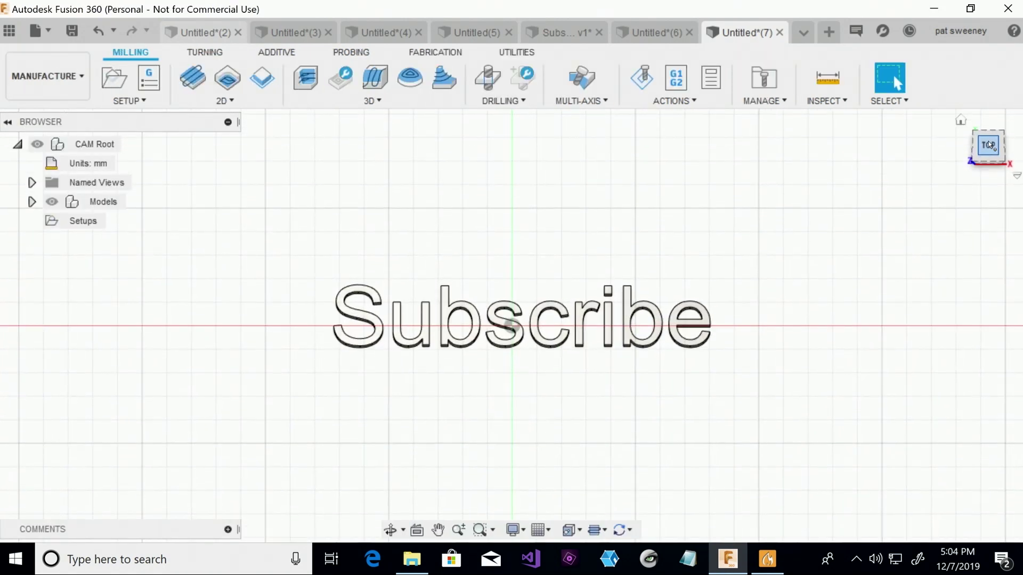
pyautogui.click(259, 81)
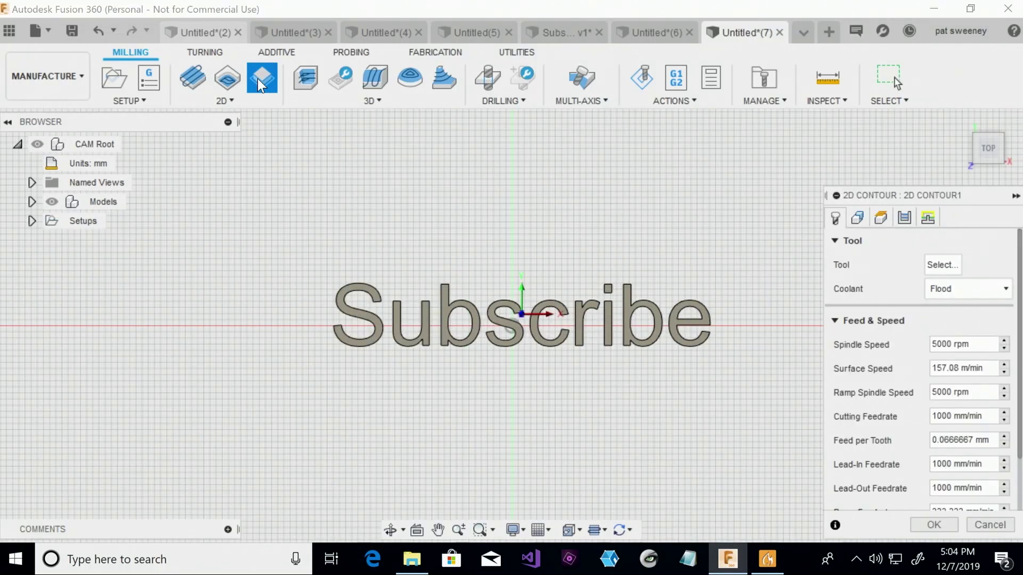
pyautogui.click(951, 266)
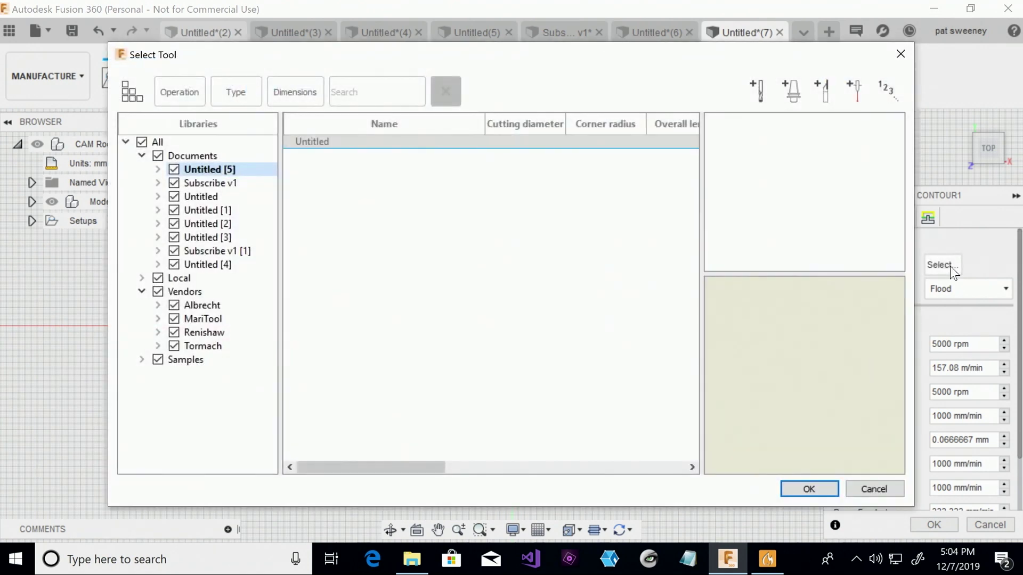
pyautogui.click(758, 92)
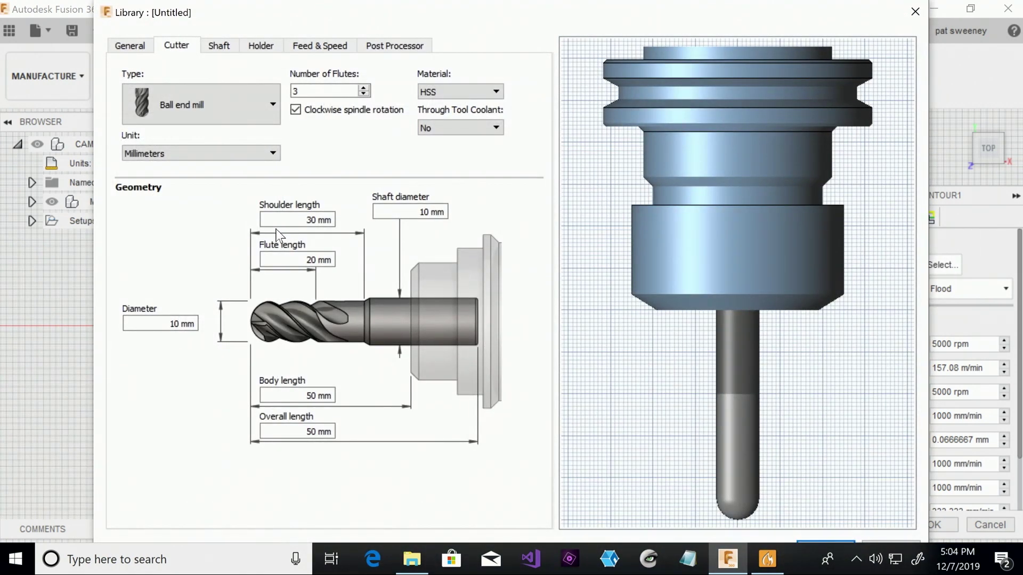
# Define a flat end mill with 3.175 mm diameter, 30 mm body and 38.5 mm overall length
pyautogui.click(170, 323)
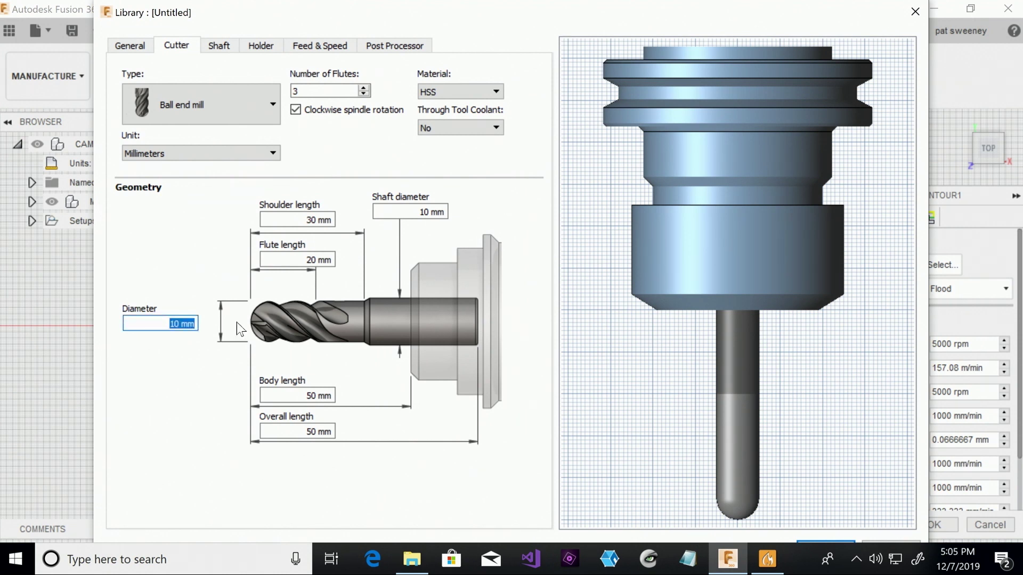
pyautogui.write('3.175')
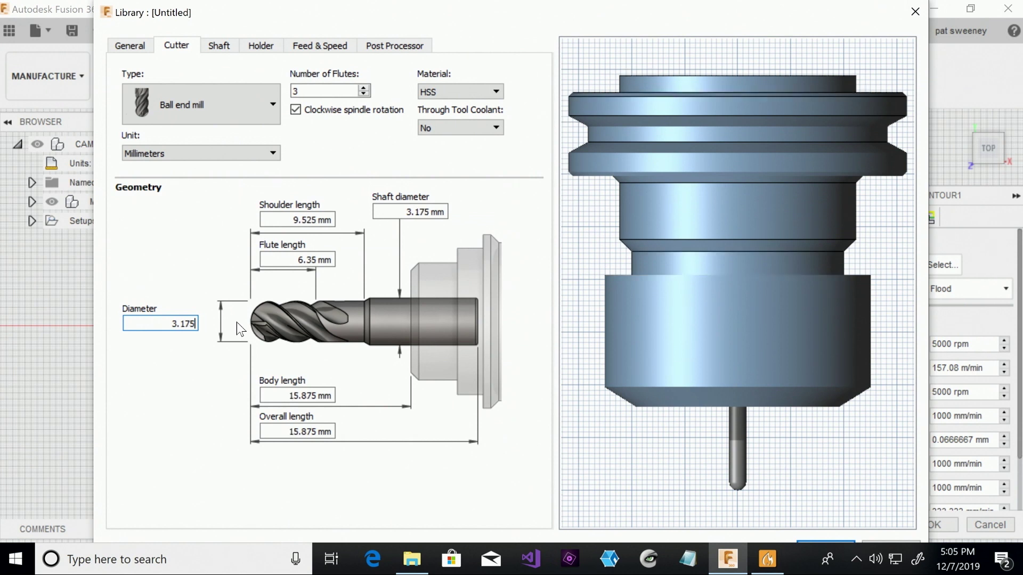
pyautogui.press('Tab')
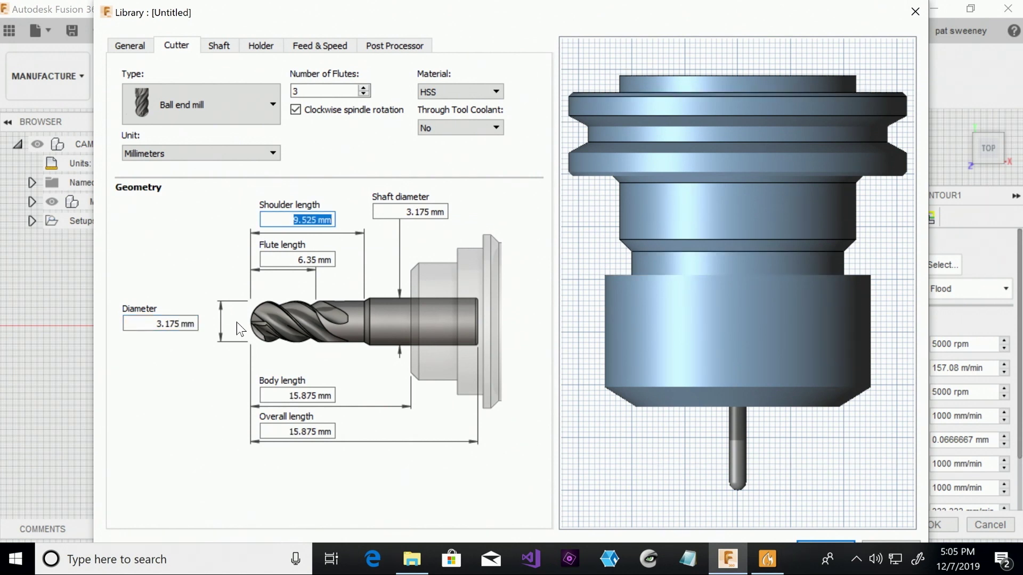
pyautogui.click(220, 104)
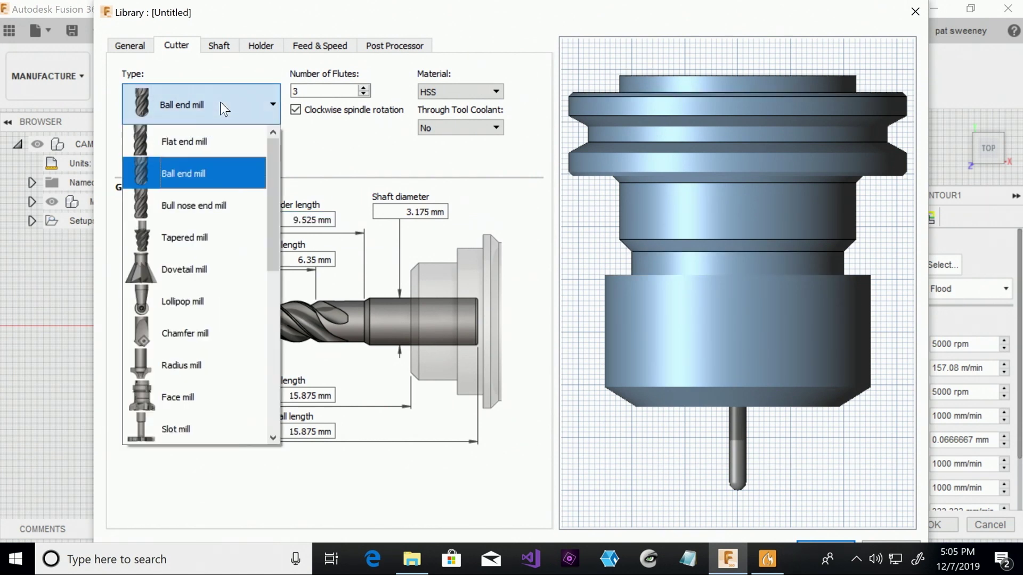
pyautogui.click(213, 149)
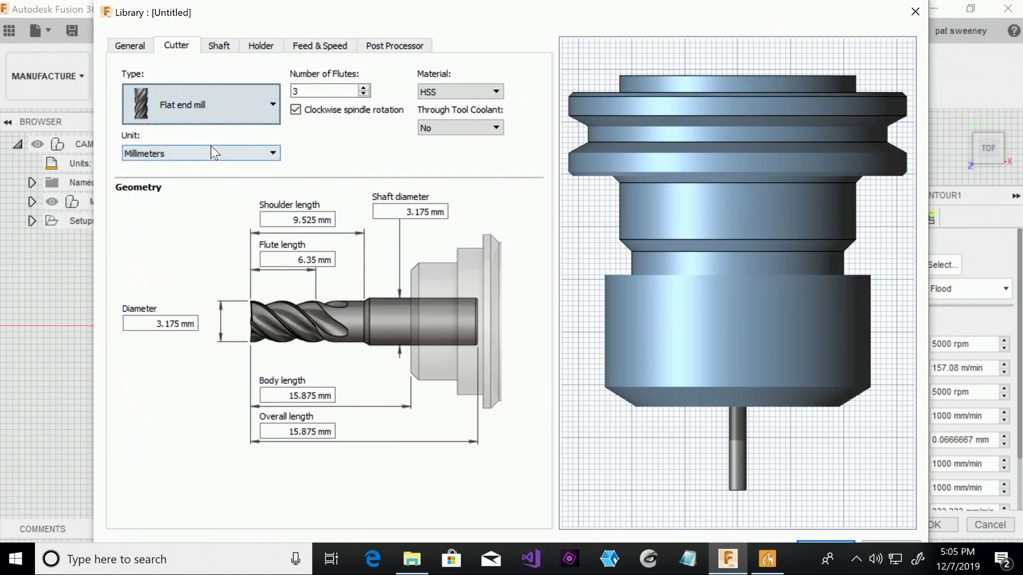
pyautogui.doubleClick(286, 397)
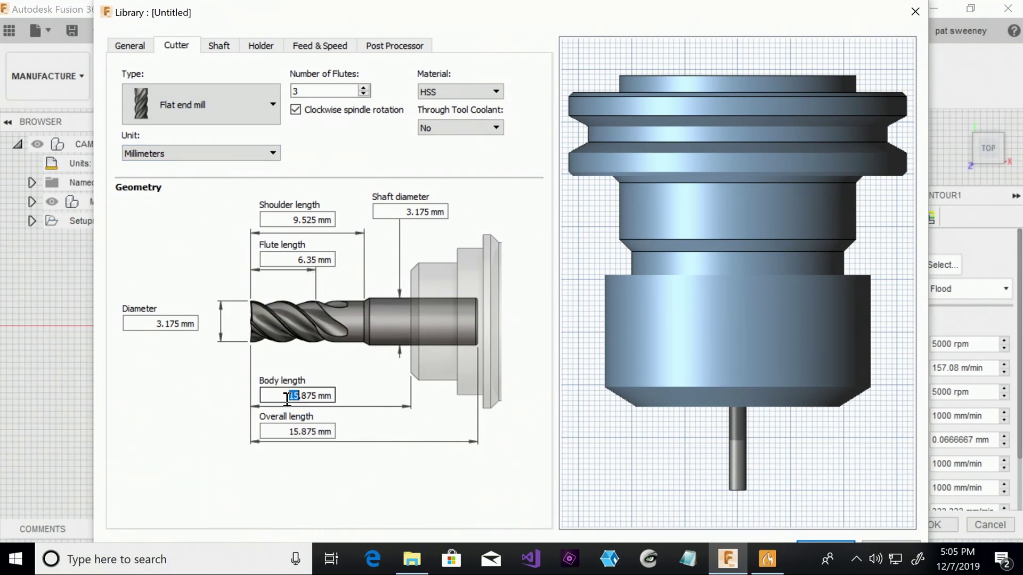
pyautogui.hotkey('ctrl', 'a')
pyautogui.press('Tab')
pyautogui.write('38.5')
pyautogui.press('Tab')
pyautogui.hotkey('shift', 'Tab')
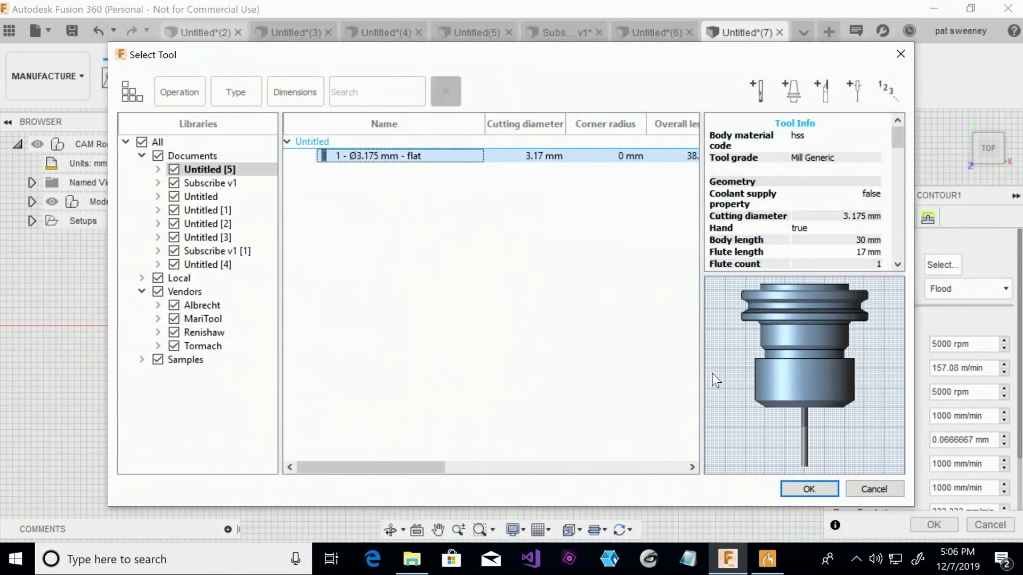
# Use the 3.175 mm end mill and select the S, u, outer and inner b, and remaining letter outlines
pyautogui.click(807, 488)
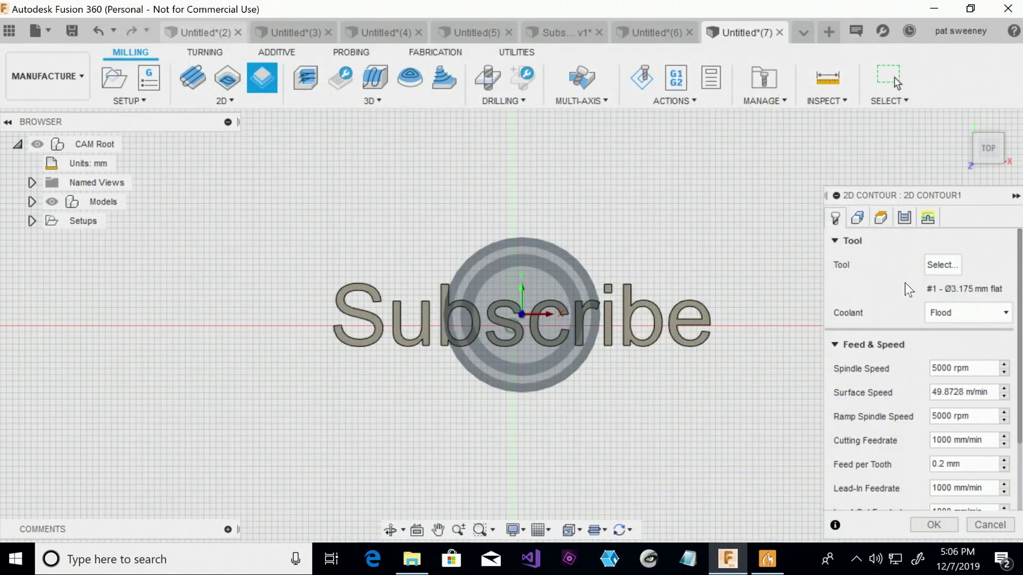
pyautogui.click(858, 219)
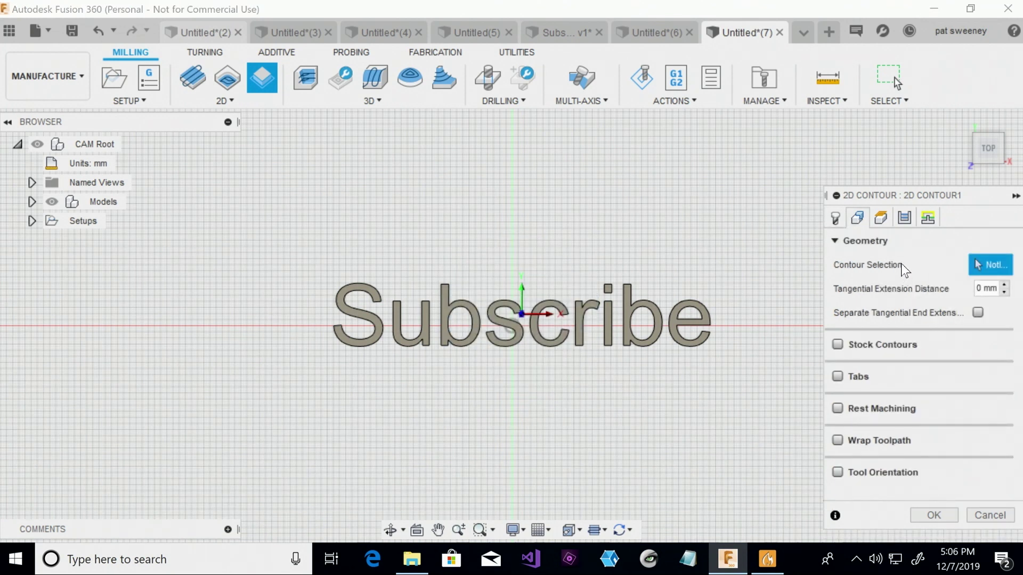
pyautogui.click(365, 343)
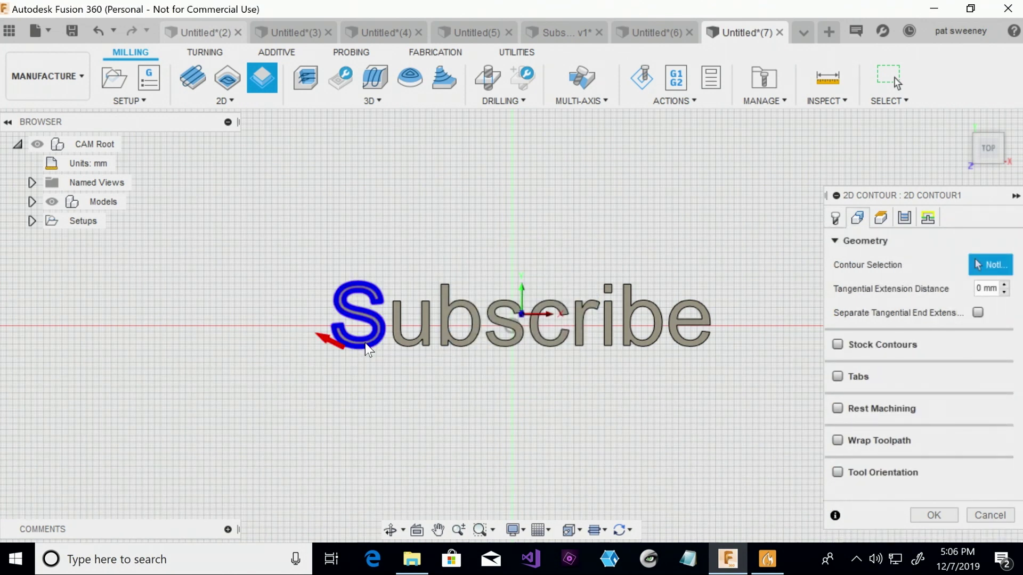
pyautogui.click(414, 338)
pyautogui.click(446, 336)
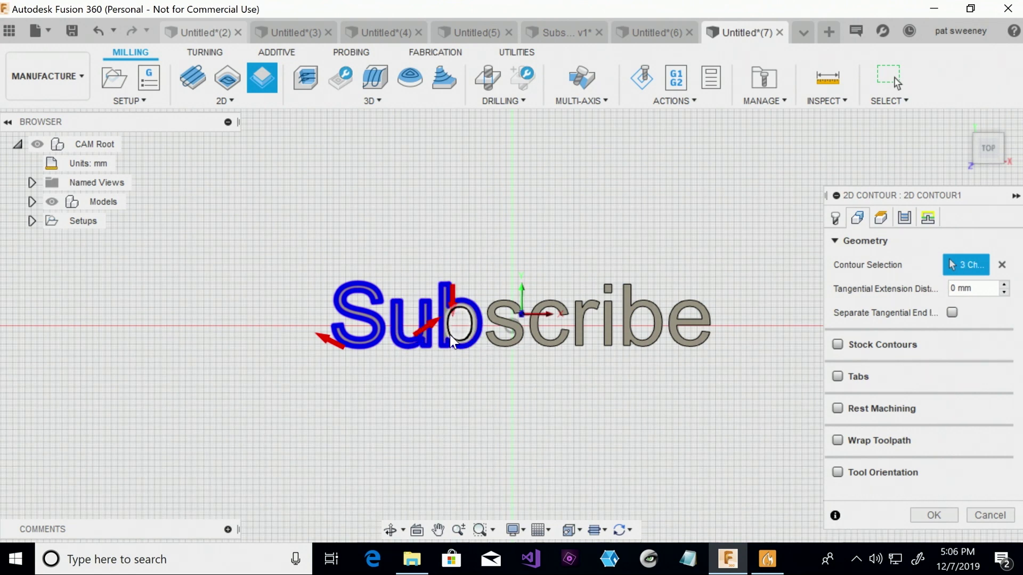
pyautogui.click(450, 334)
pyautogui.click(494, 338)
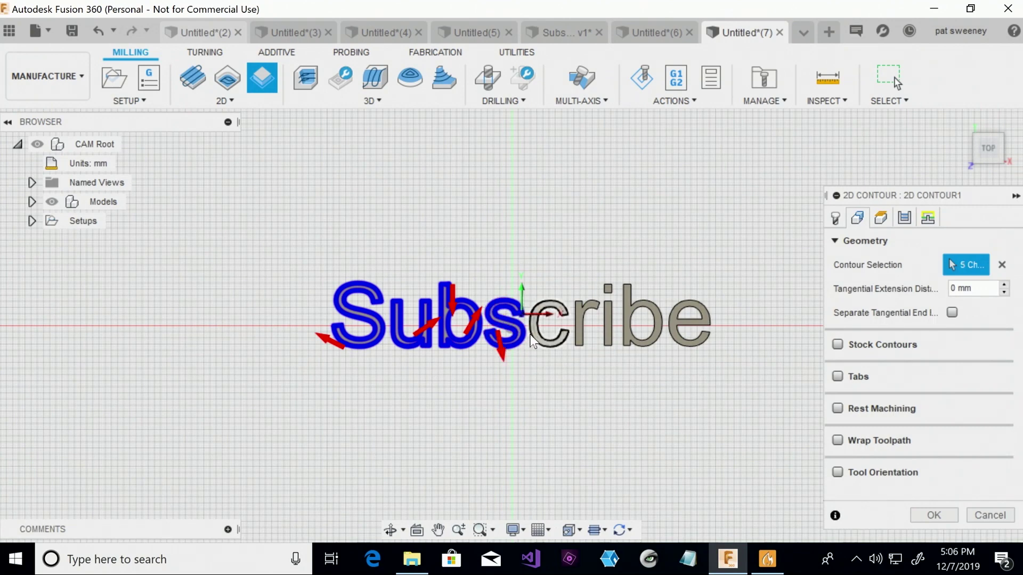
pyautogui.click(945, 512)
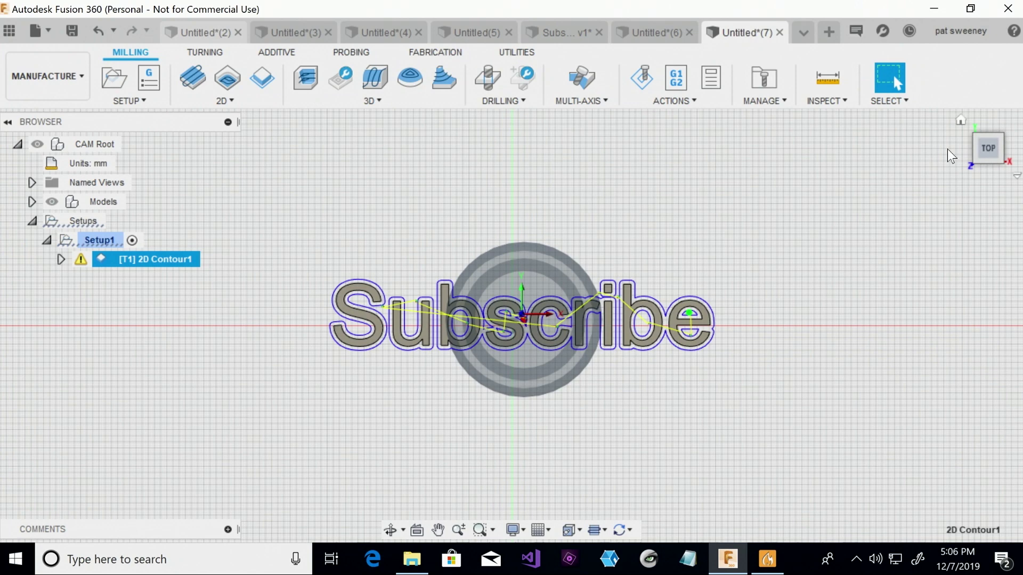
# Post-process 2D Contour1 using the grbl post configuration
pyautogui.doubleClick(100, 260)
pyautogui.rightClick(103, 254)
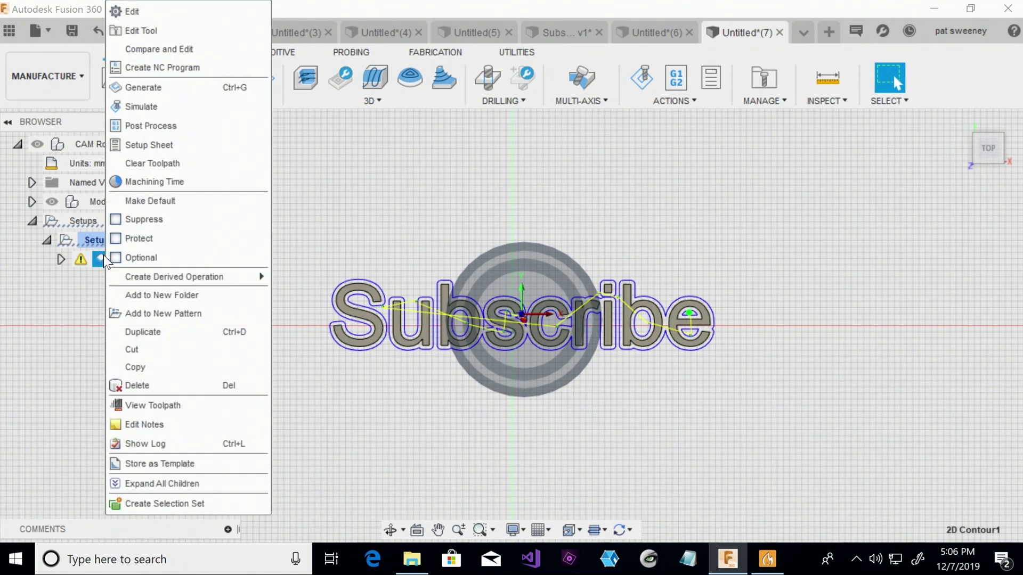
pyautogui.click(147, 127)
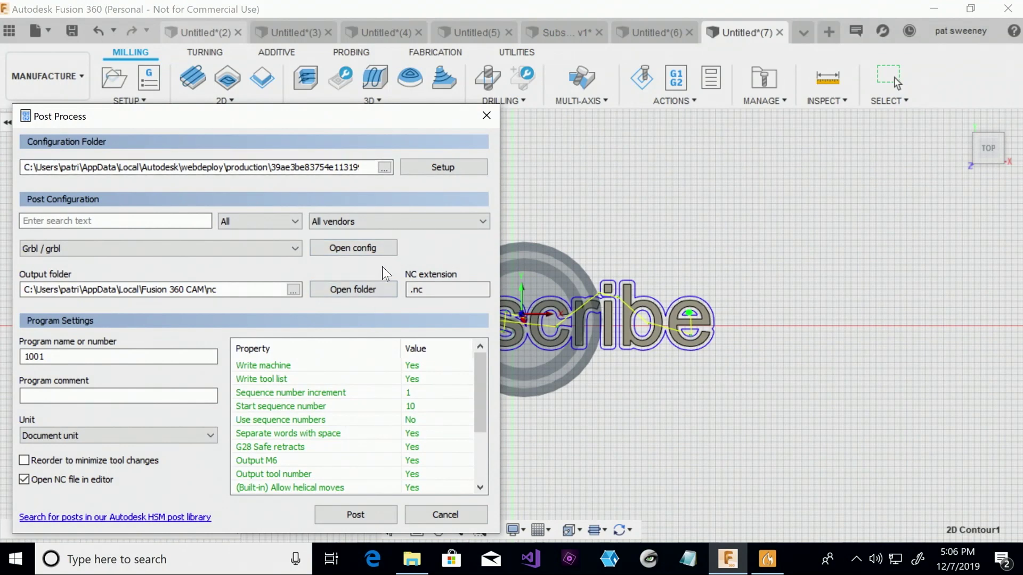
pyautogui.click(367, 225)
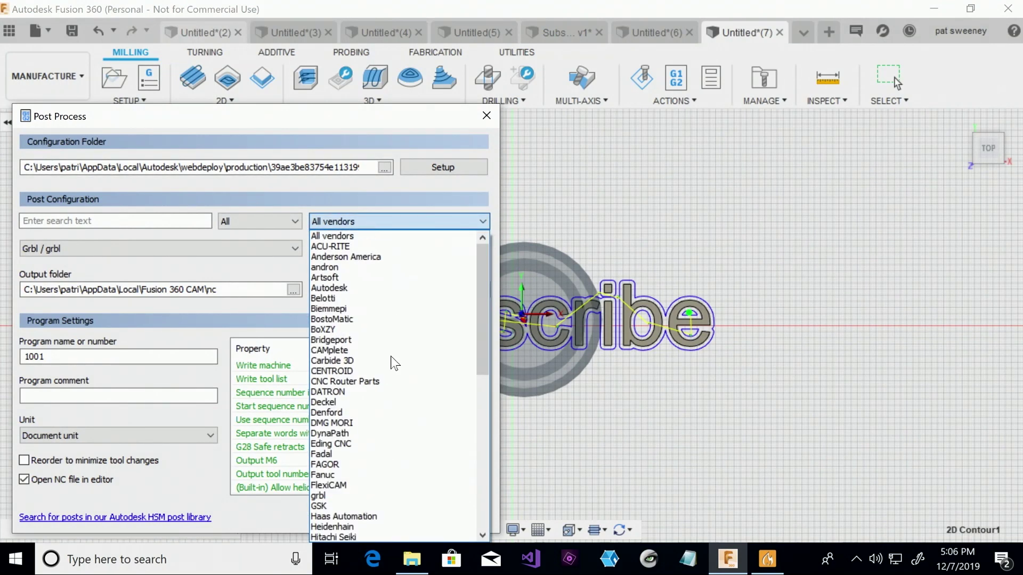
pyautogui.click(362, 496)
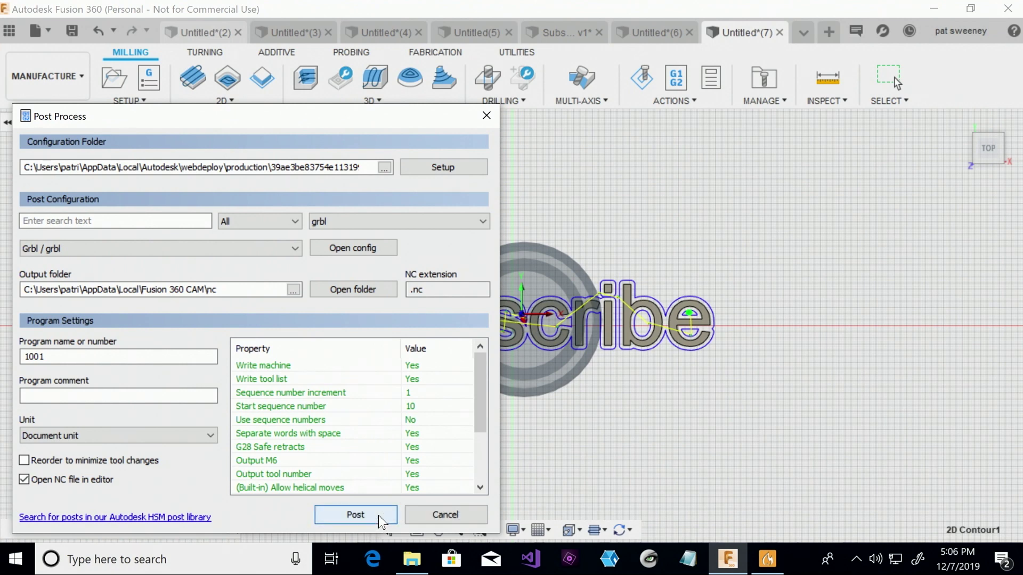
pyautogui.click(379, 516)
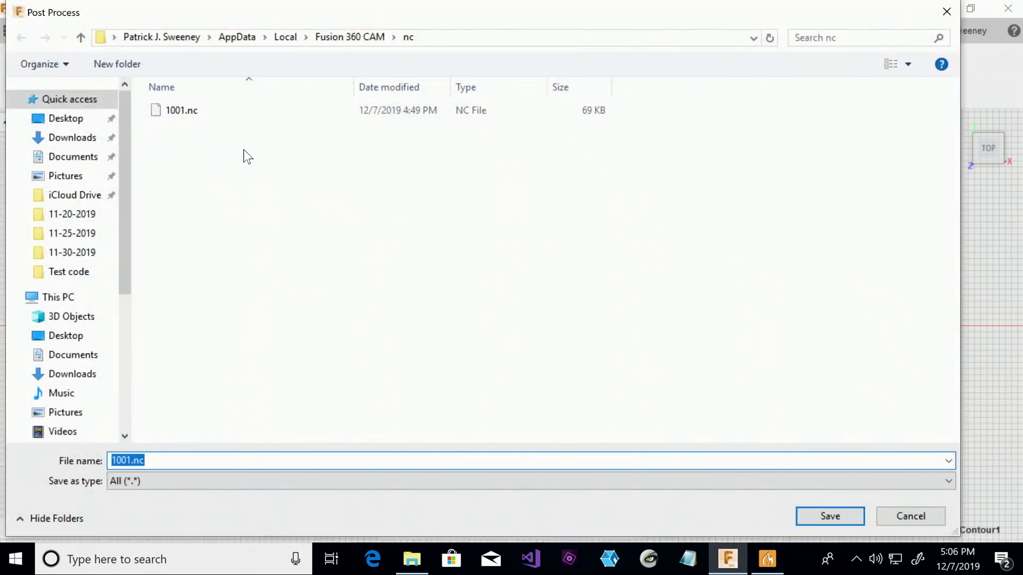
# Save the grbl program as 1001.nc, replacing the existing file
pyautogui.press('Return')
pyautogui.click(548, 279)
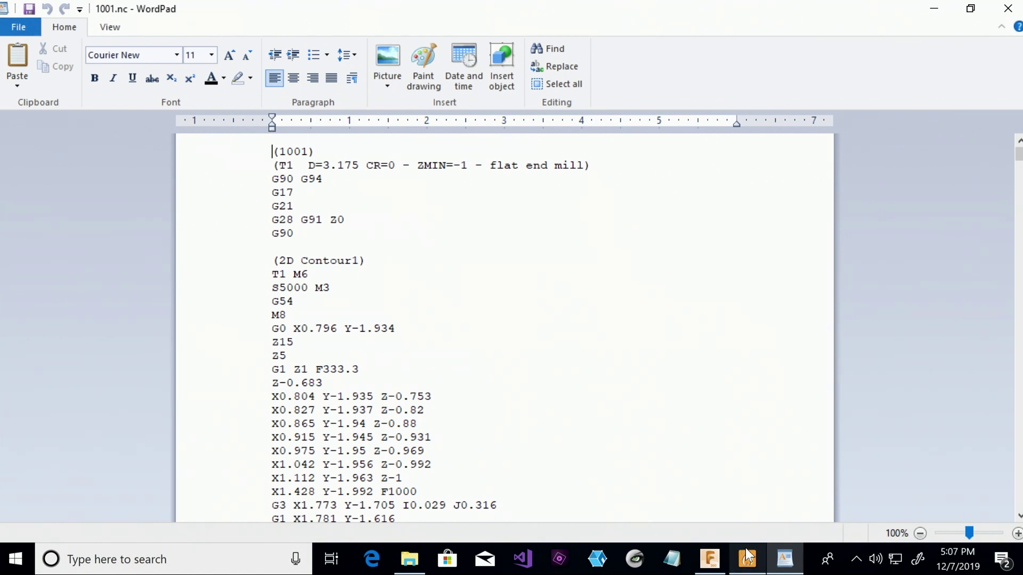
pyautogui.click(747, 559)
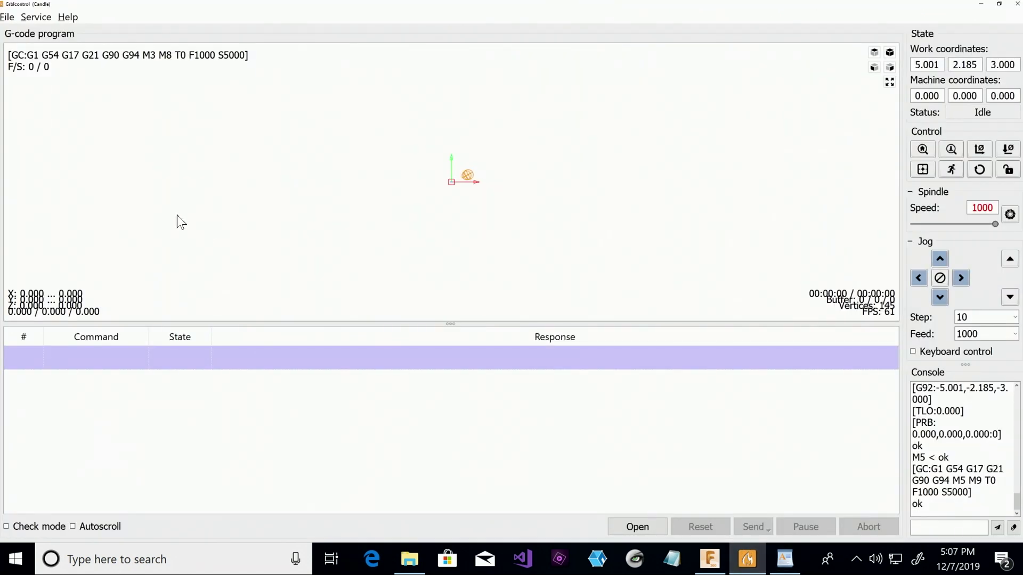
# Load 1001.nc into Candle, tilt the toolpath view into perspective and switch the spindle on
pyautogui.click(8, 18)
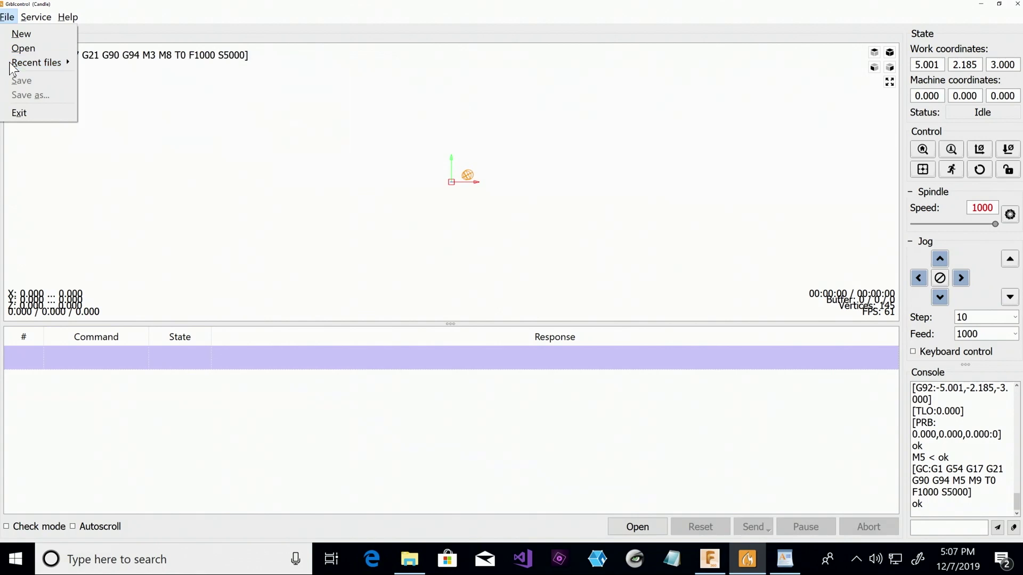
pyautogui.click(23, 48)
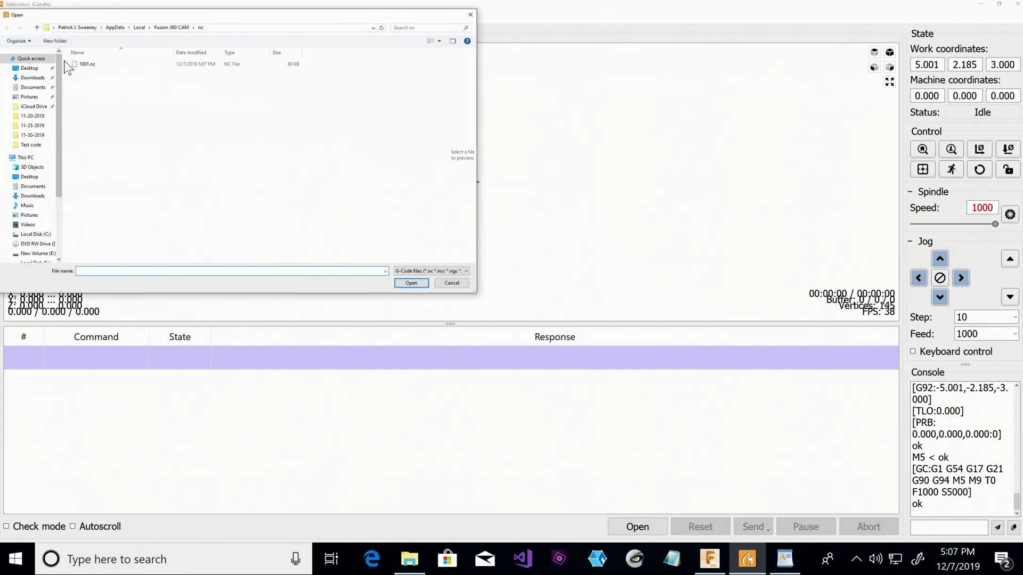
pyautogui.doubleClick(89, 64)
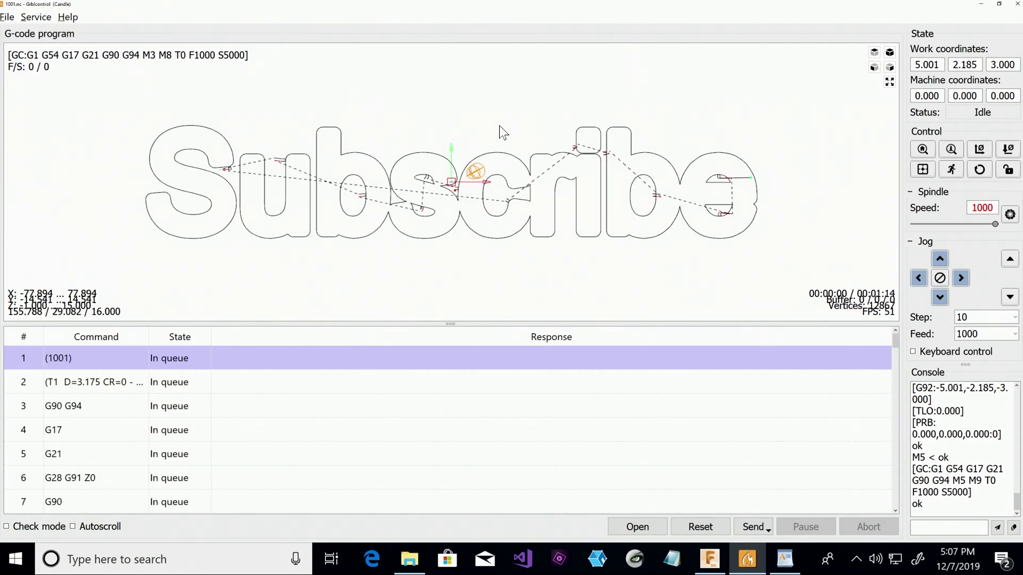
pyautogui.moveTo(482, 276)
pyautogui.mouseDown()
pyautogui.moveTo(491, 251)
pyautogui.moveTo(482, 240)
pyautogui.moveTo(501, 265)
pyautogui.moveTo(488, 273)
pyautogui.moveTo(473, 265)
pyautogui.moveTo(488, 263)
pyautogui.mouseUp()
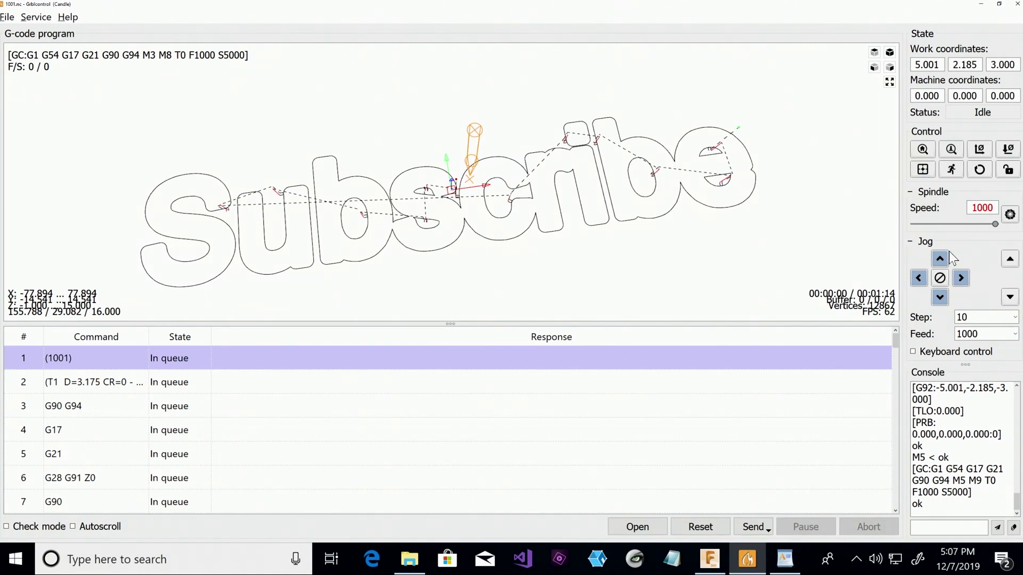
pyautogui.click(1010, 214)
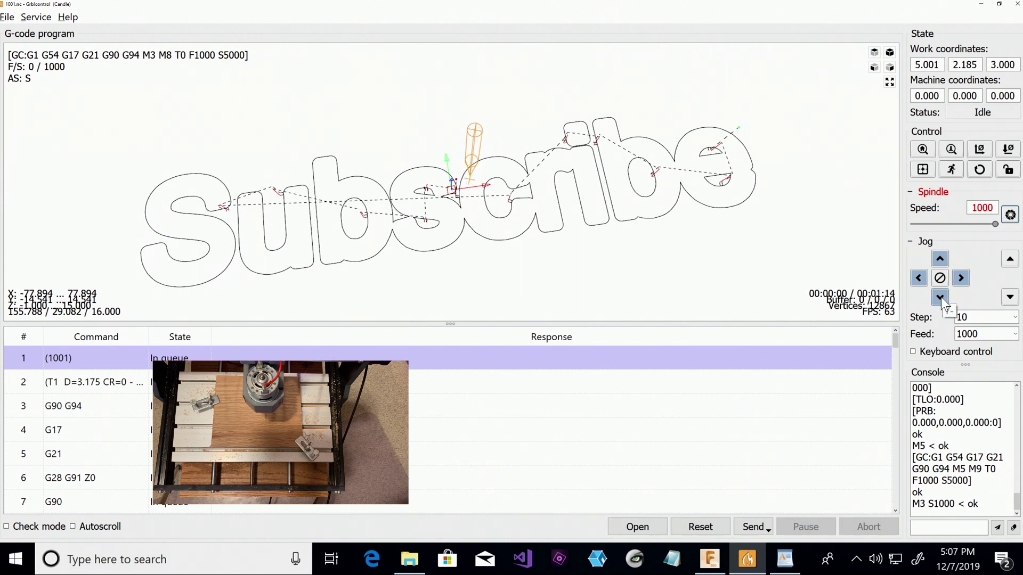
# Jog X into position, set the jog step to 1, lower Z by 2 mm, and stop the spindle
pyautogui.click(918, 282)
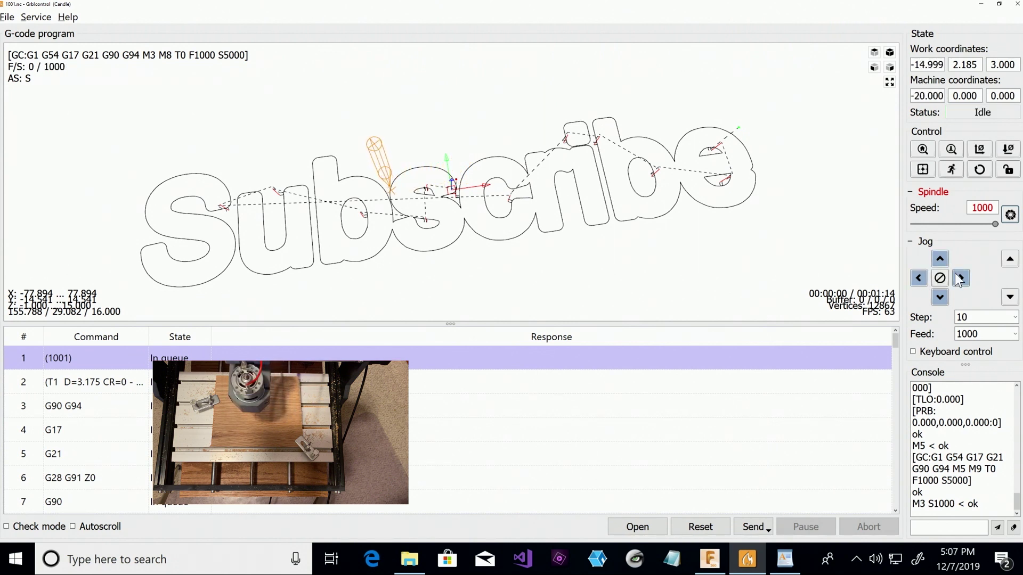
pyautogui.click(960, 278)
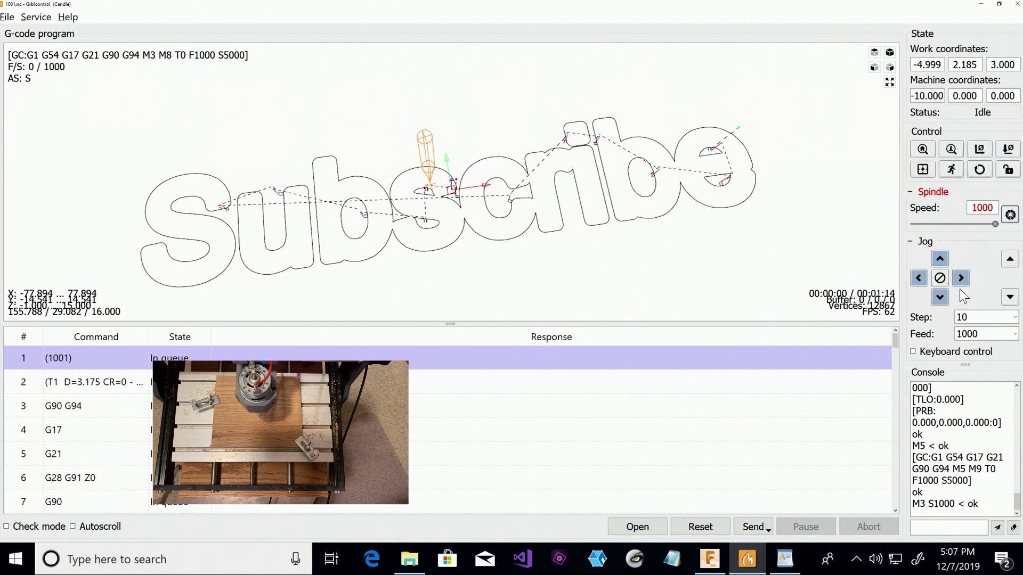
pyautogui.doubleClick(968, 317)
pyautogui.write('1')
pyautogui.click(1010, 298)
pyautogui.click(1010, 297)
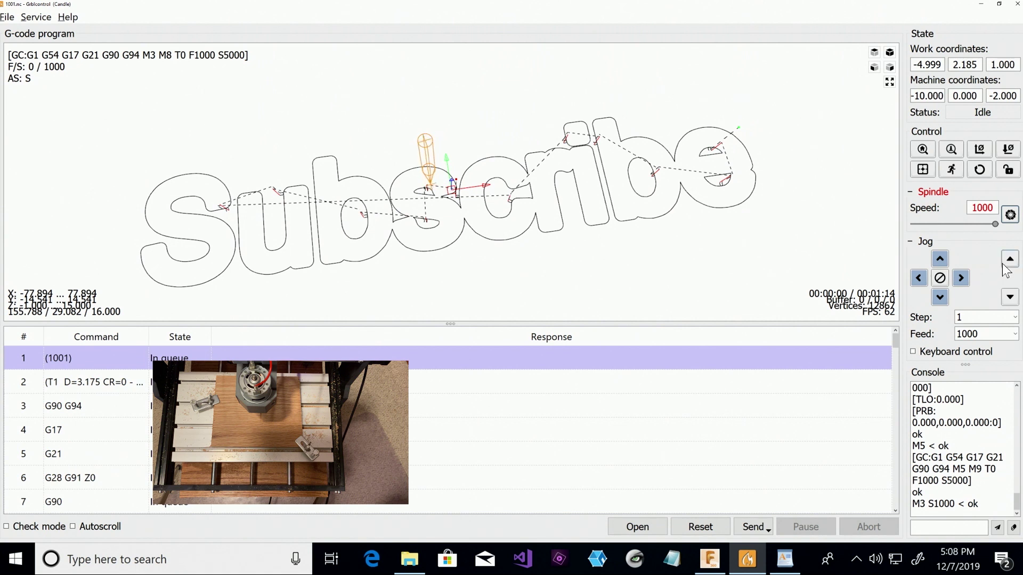
pyautogui.click(1014, 215)
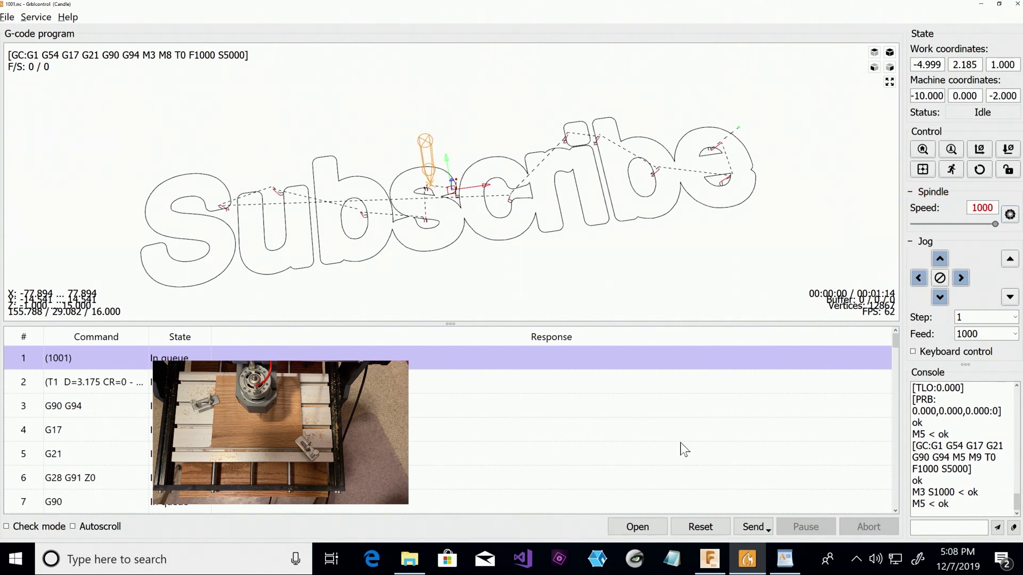
# Send the job, abort on error 20, and delete the T1 M6 line in WordPad
pyautogui.click(752, 527)
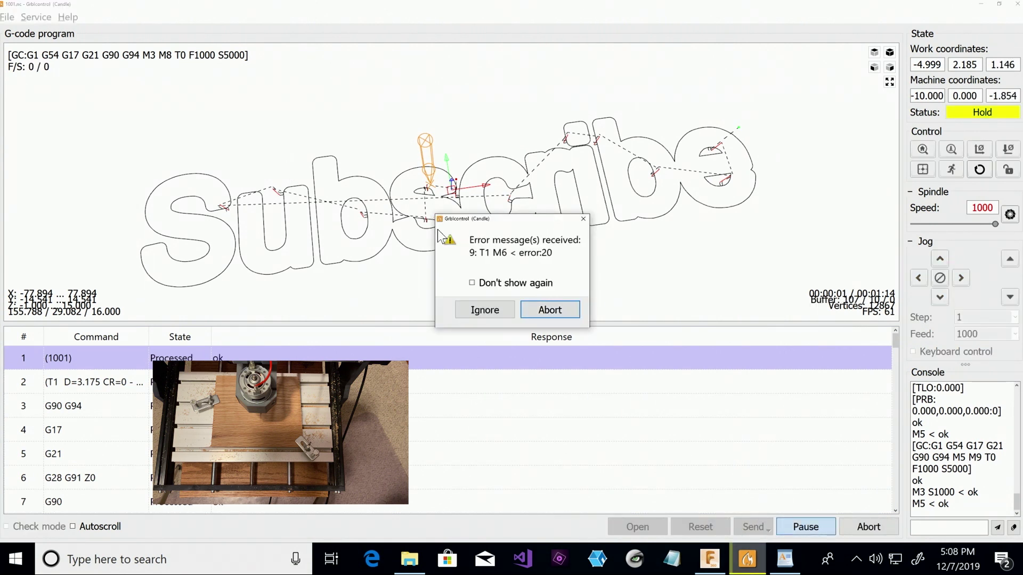
pyautogui.click(548, 310)
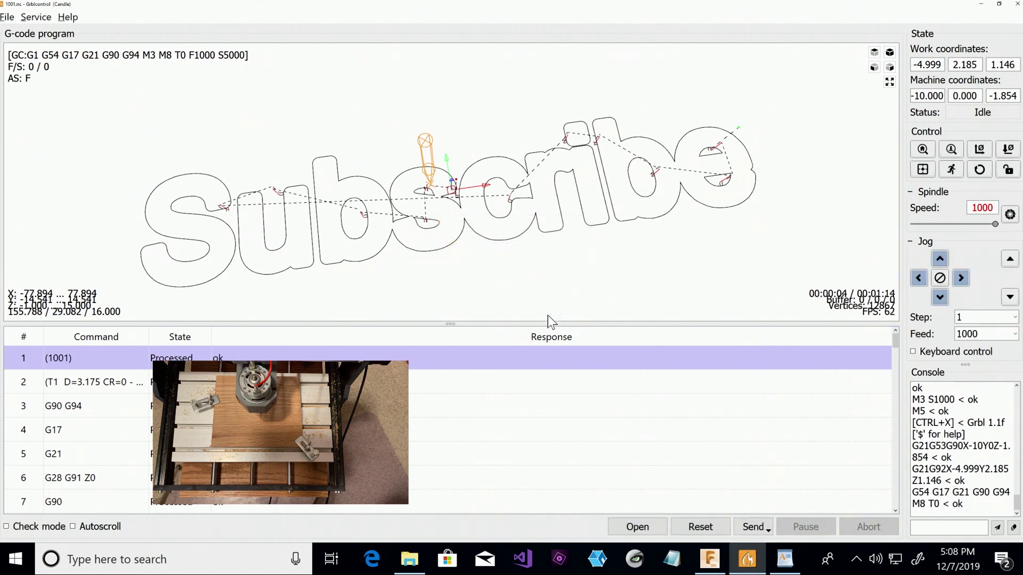
pyautogui.click(783, 559)
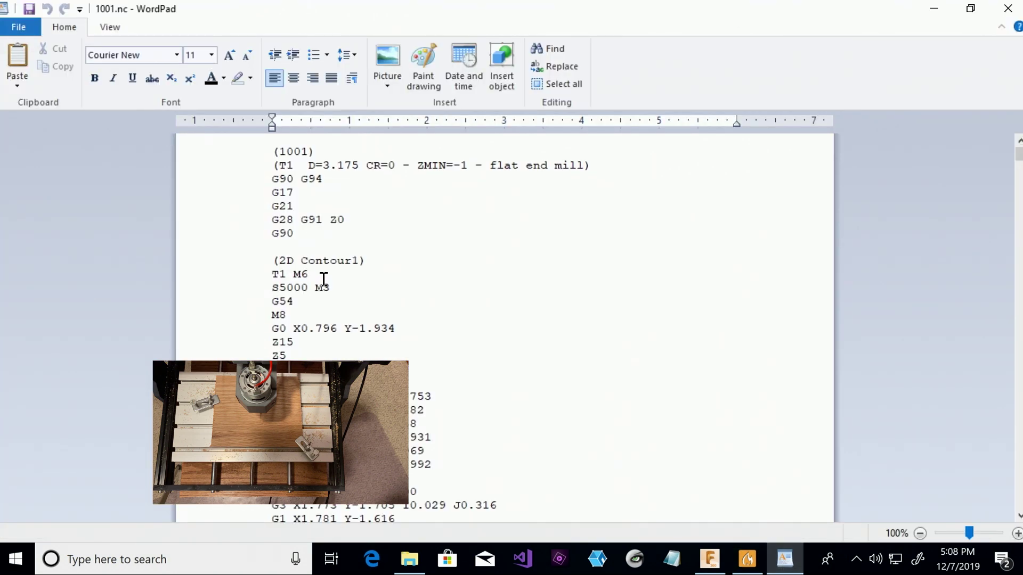
pyautogui.hotkey('shift', 'Up')
pyautogui.press('Delete')
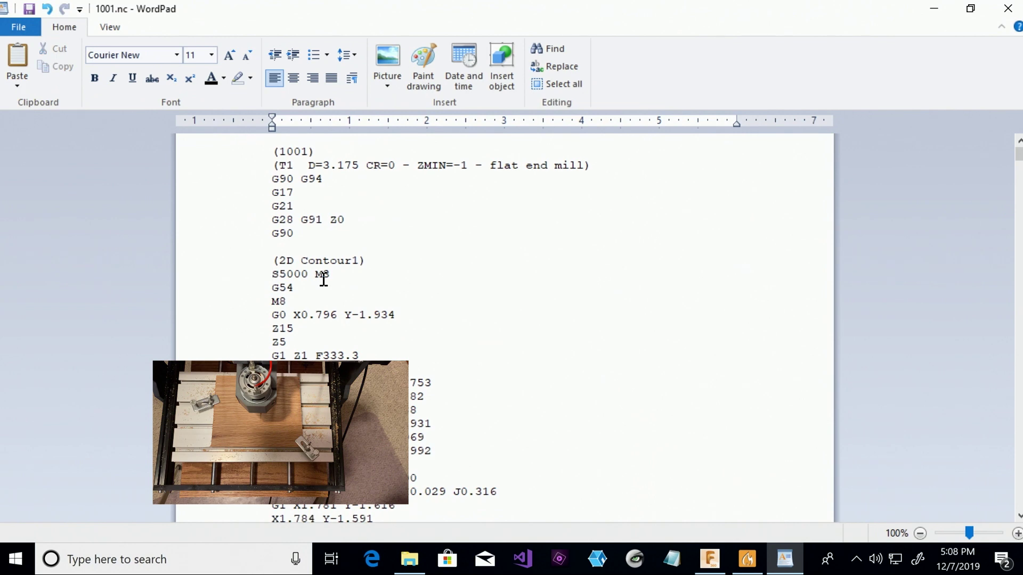
pyautogui.scroll(-3, 325, 280)
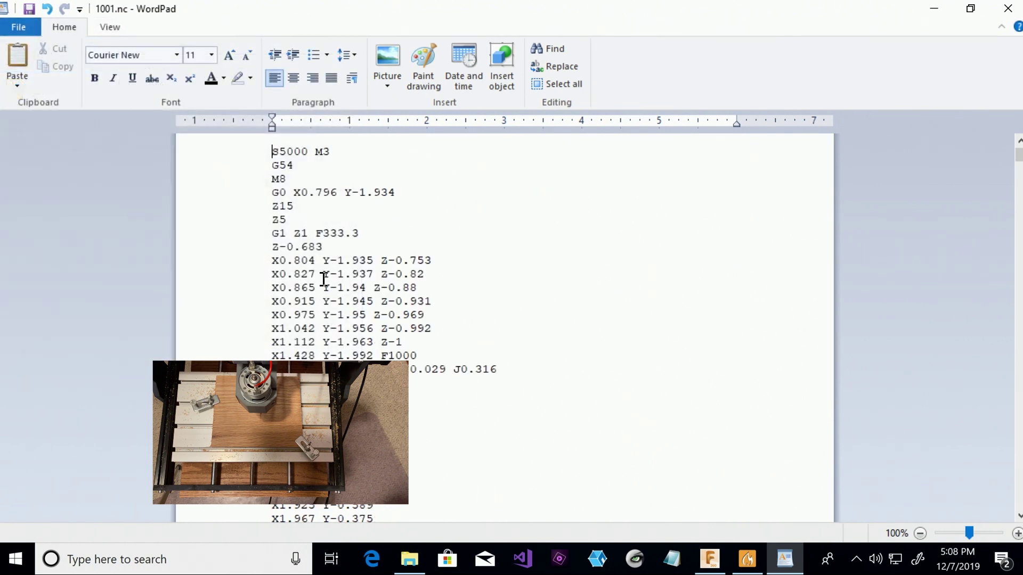
pyautogui.hotkey('alt', 'Tab')
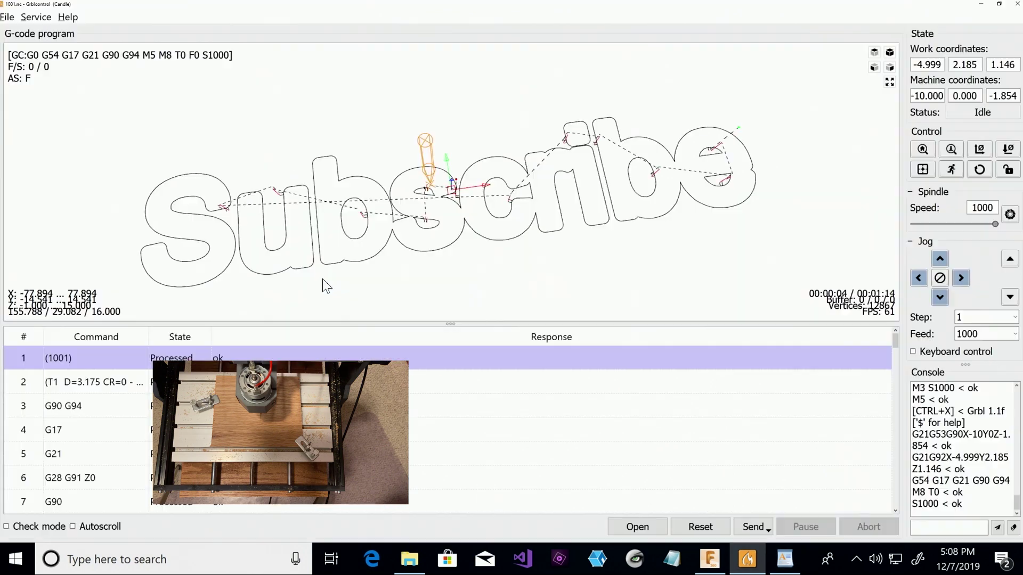
# Reload the edited 1001.nc from recent files and start the job
pyautogui.click(8, 17)
pyautogui.moveTo(40, 62)
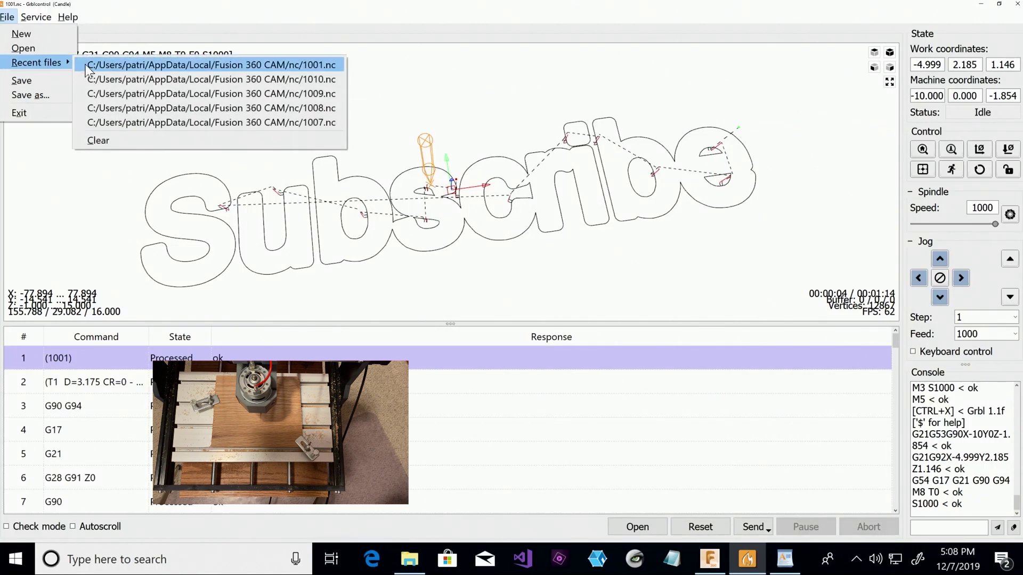
pyautogui.click(116, 65)
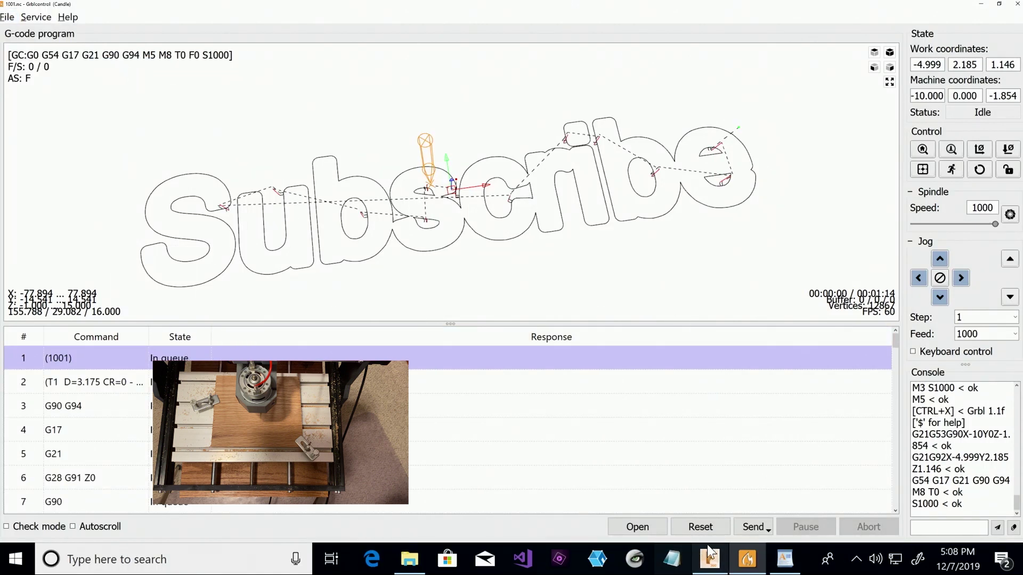
pyautogui.click(745, 526)
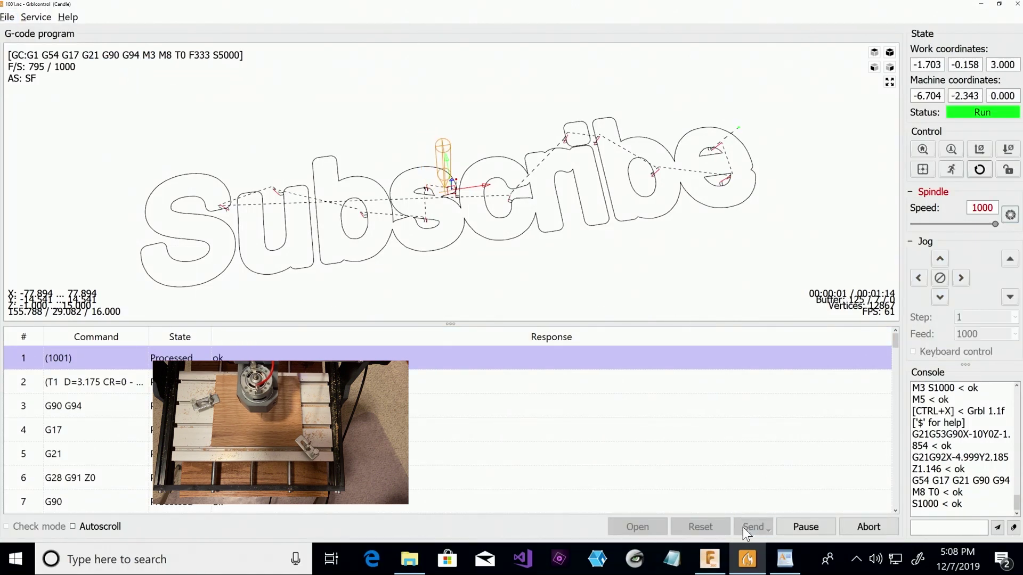